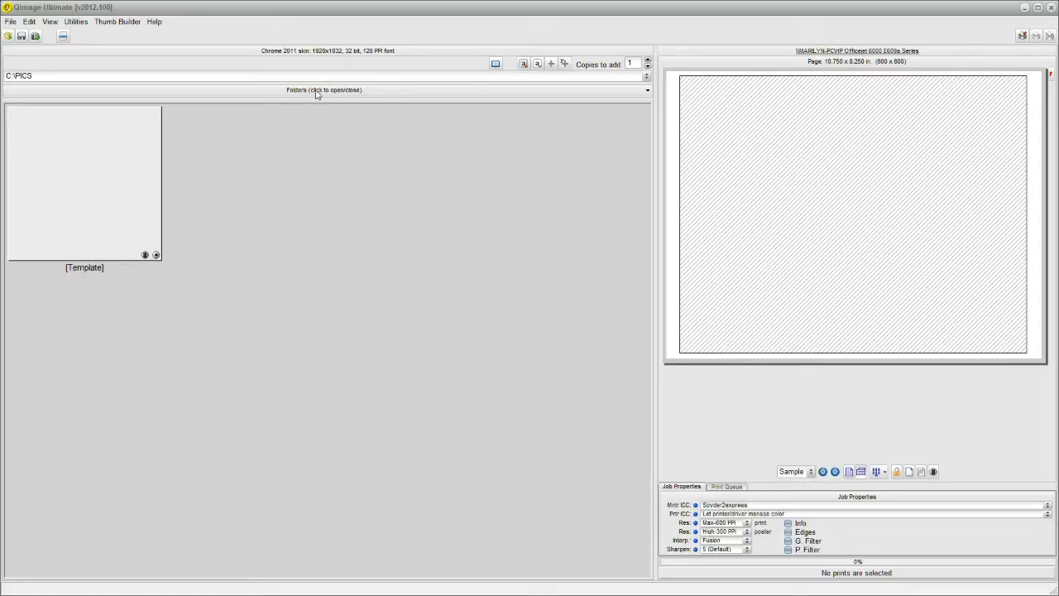
Expand the PICS folder in an enlarged folder tree, open Gocio walk-06-12-2011, and collapse the tree to show its thumbnails.
{"action": "left_click", "coordinate": [366, 91]}
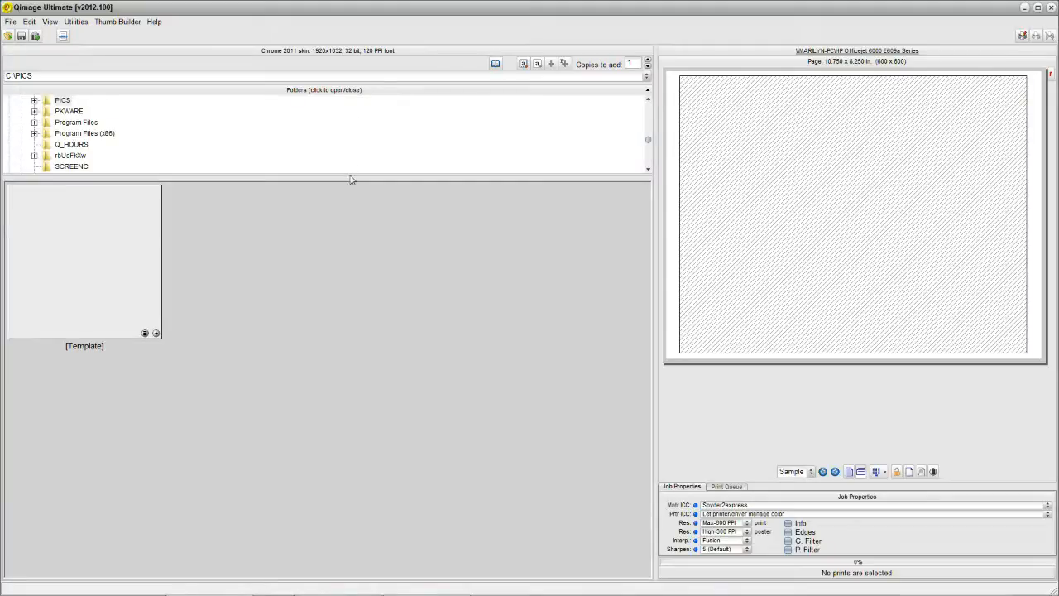
{"action": "left_click_drag", "start_coordinate": [349, 179], "coordinate": [346, 321]}
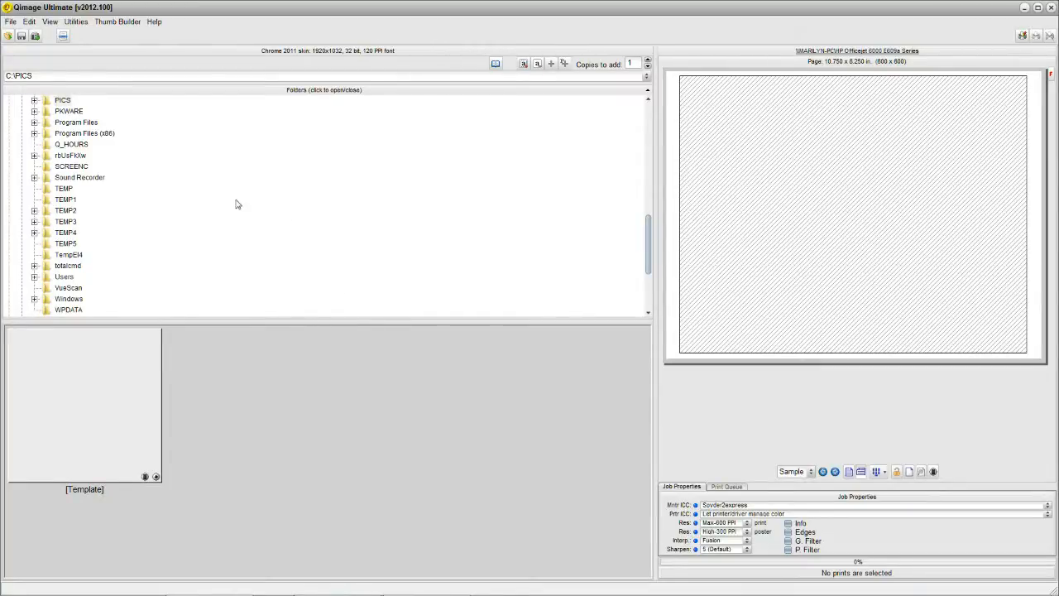
{"action": "left_click", "coordinate": [34, 100]}
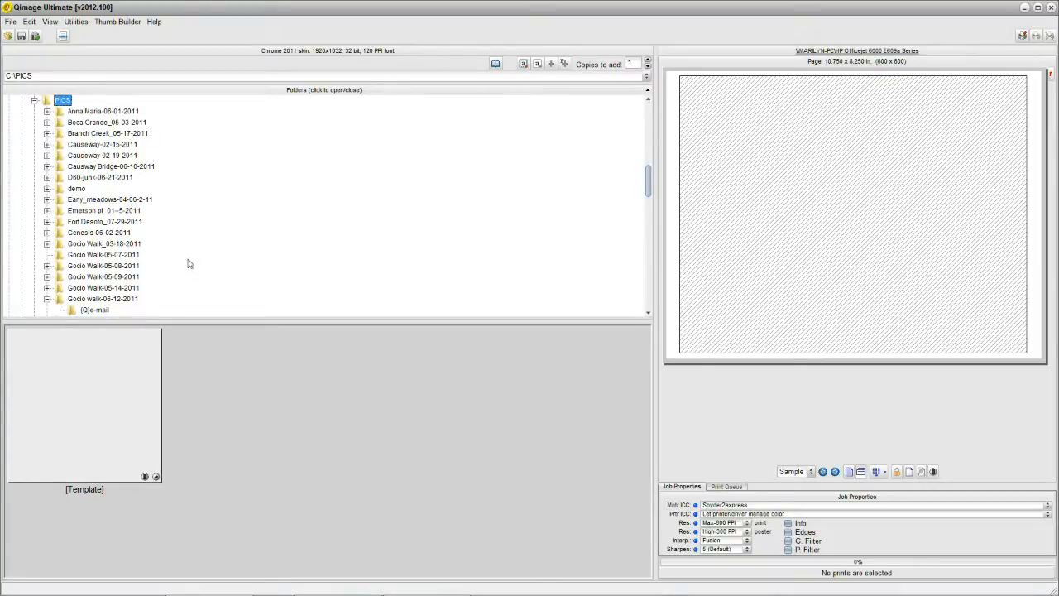
{"action": "left_click", "coordinate": [118, 299]}
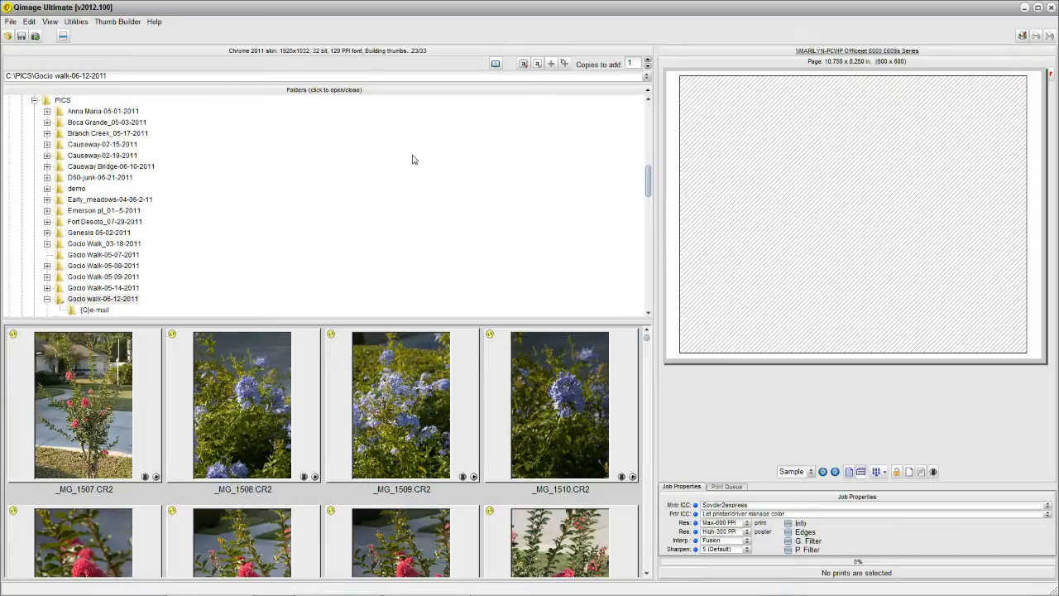
{"action": "left_click", "coordinate": [416, 92]}
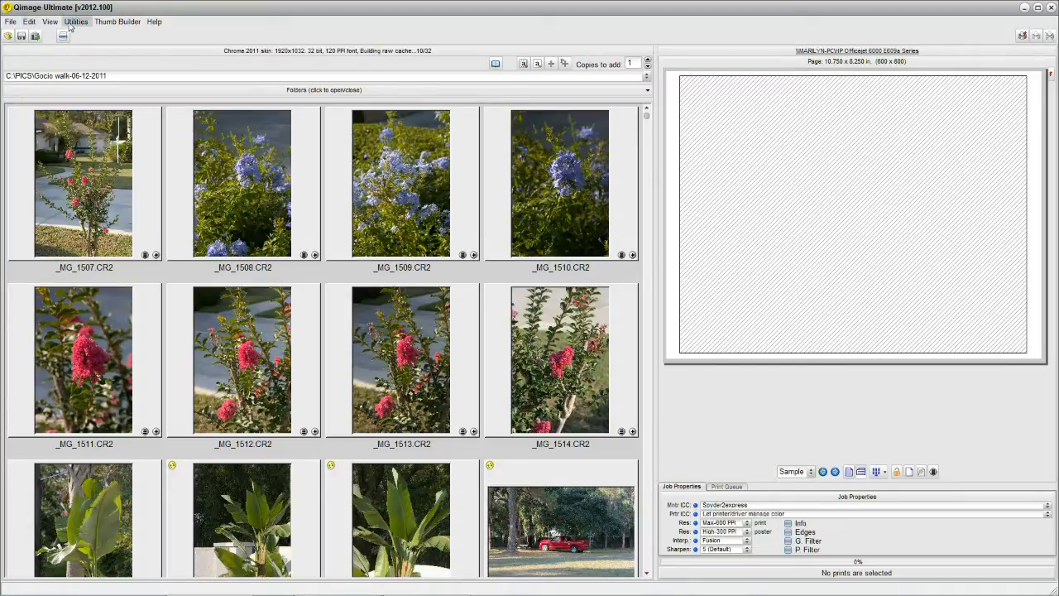
Try the Small Thumbnails size for the image browser and return it to Medium Thumbnails.
{"action": "left_click", "coordinate": [28, 23]}
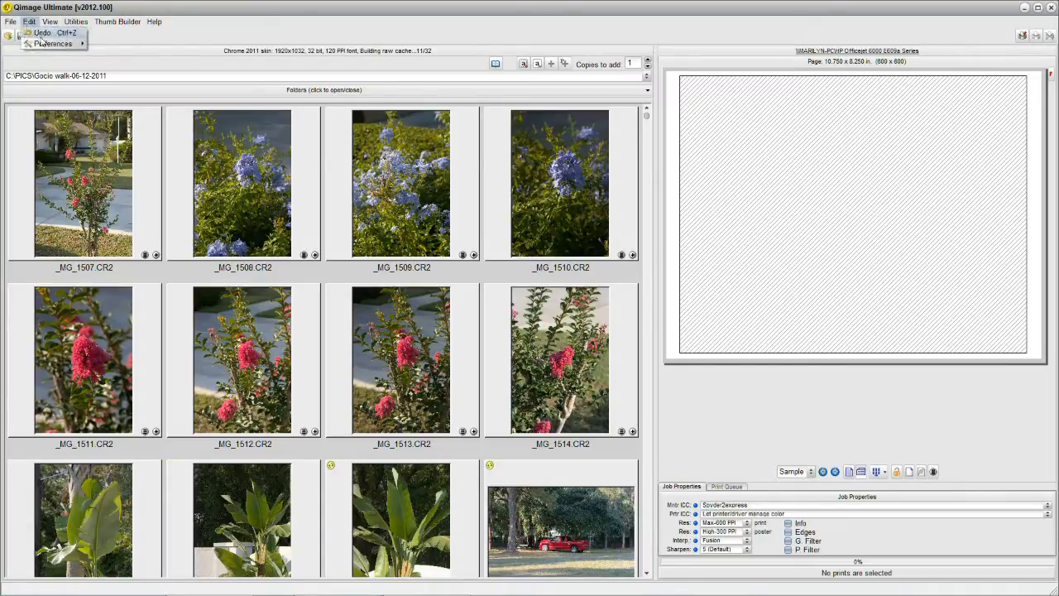
{"action": "mouse_move", "coordinate": [47, 45]}
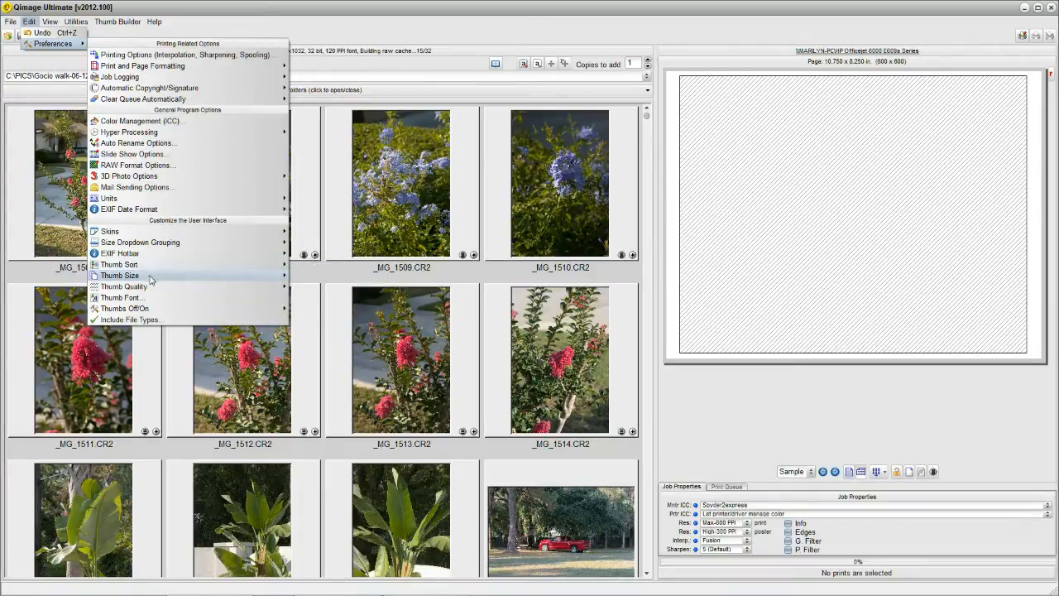
{"action": "mouse_move", "coordinate": [151, 280]}
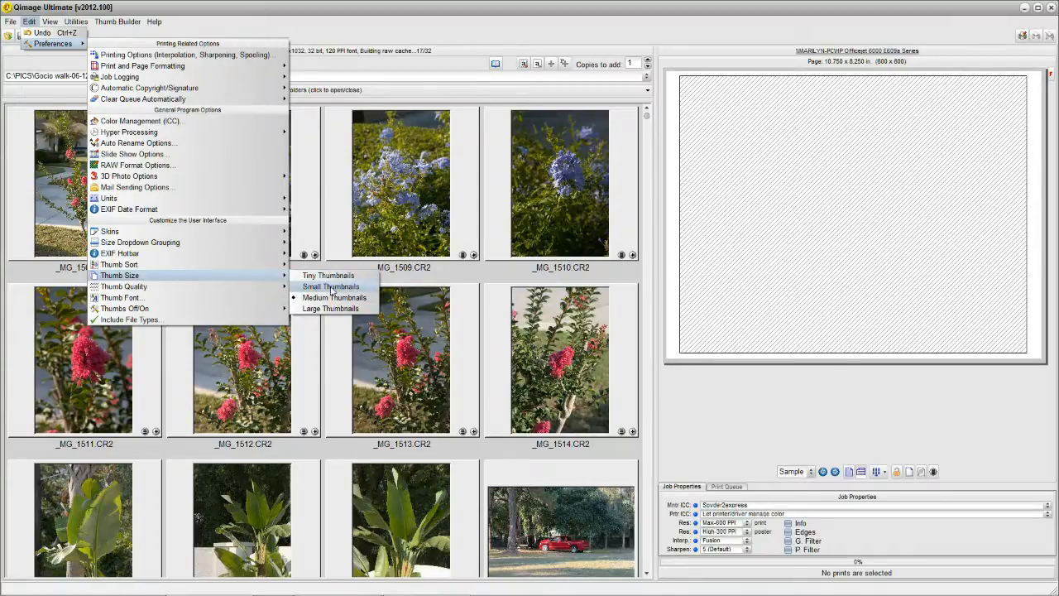
{"action": "left_click", "coordinate": [332, 287]}
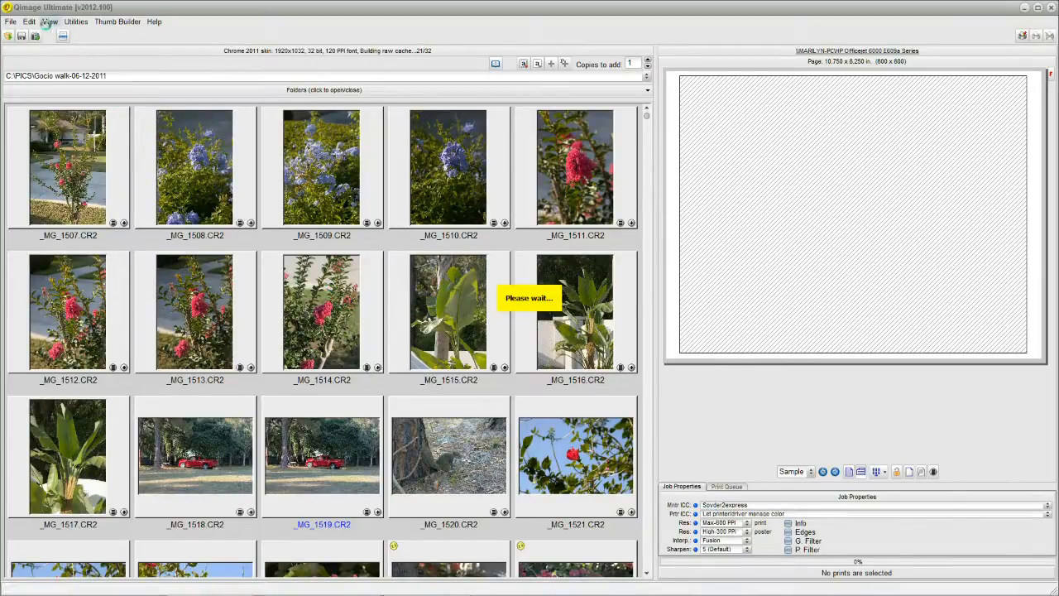
{"action": "left_click", "coordinate": [29, 24]}
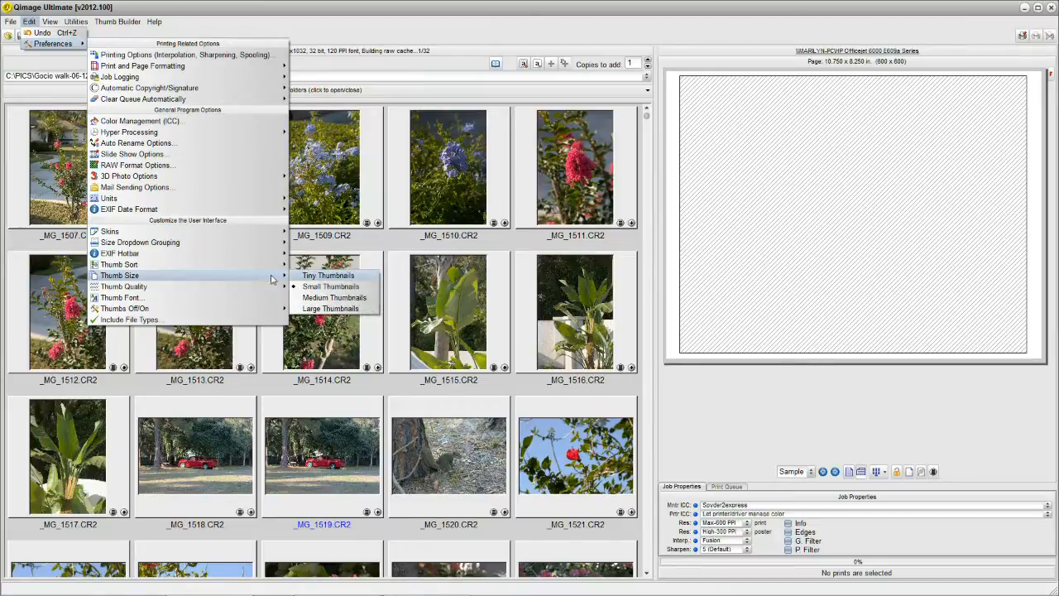
{"action": "left_click", "coordinate": [318, 297]}
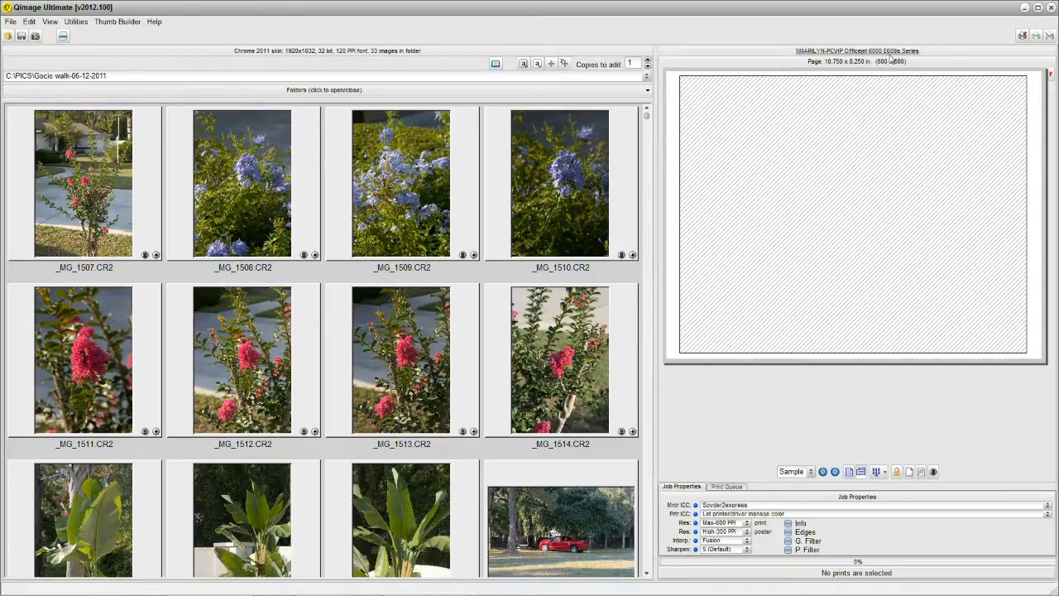
Choose the EPSON Stylus Photo R1800 as the printer in the print setup.
{"action": "left_click", "coordinate": [1023, 38]}
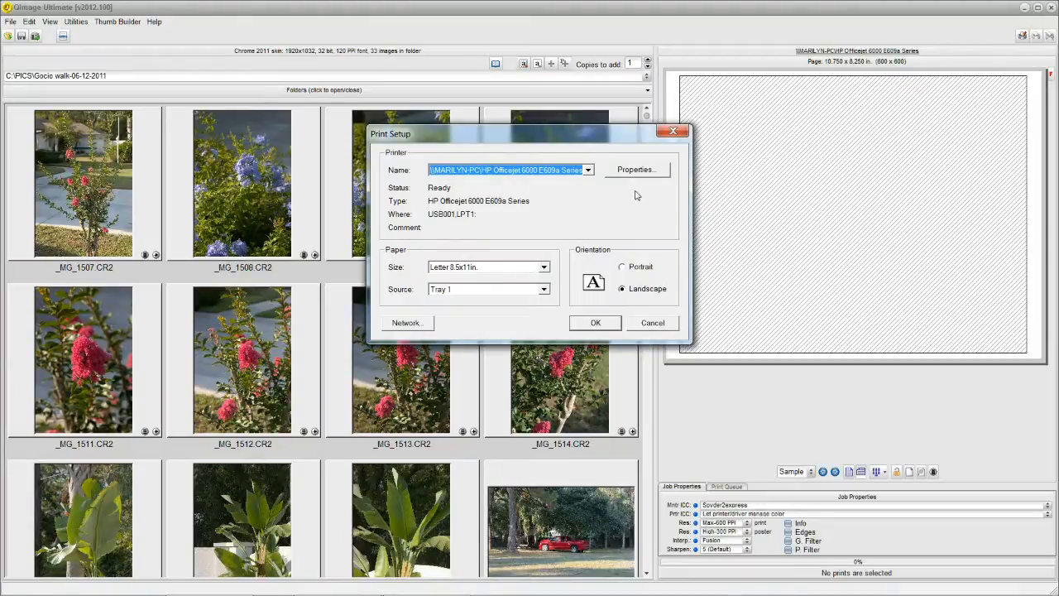
{"action": "left_click", "coordinate": [589, 171]}
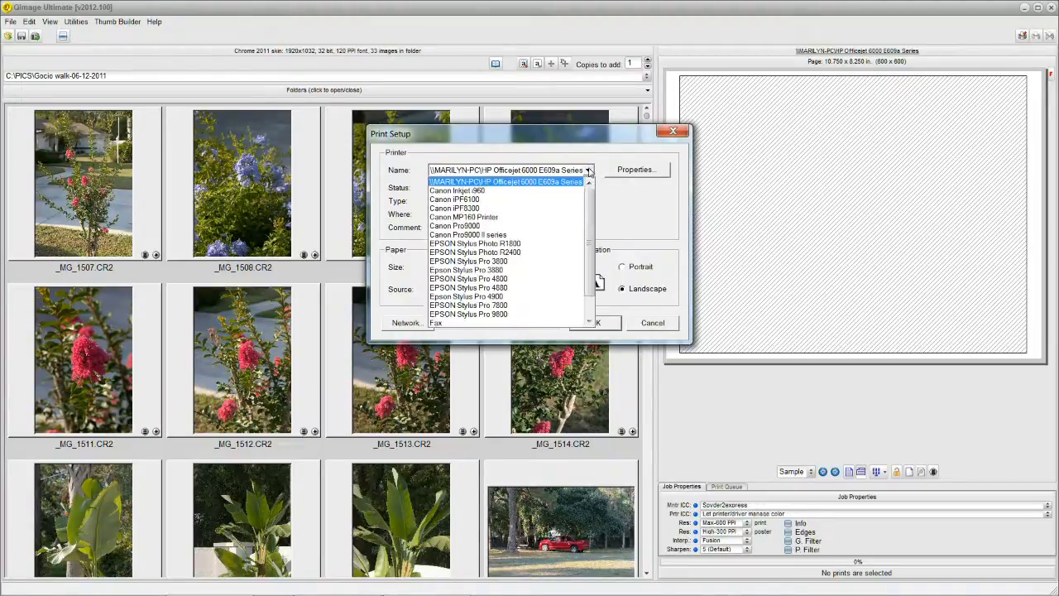
{"action": "left_click", "coordinate": [525, 244]}
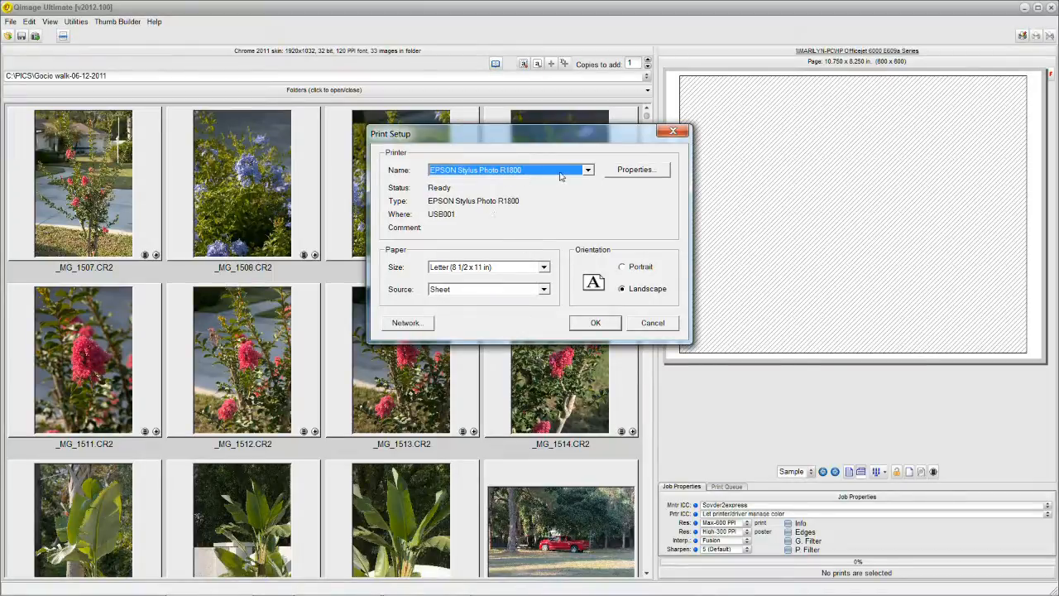
Set the printer's paper type to Premium Photo Paper Glossy and its quality to Best Photo, and accept the print setup.
{"action": "left_click", "coordinate": [635, 169]}
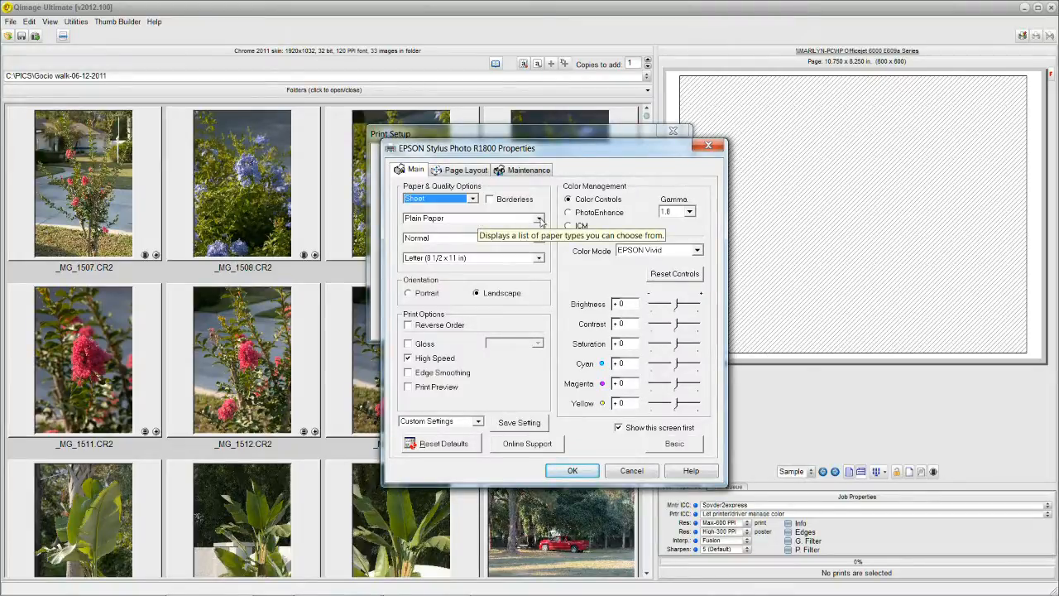
{"action": "left_click", "coordinate": [539, 220]}
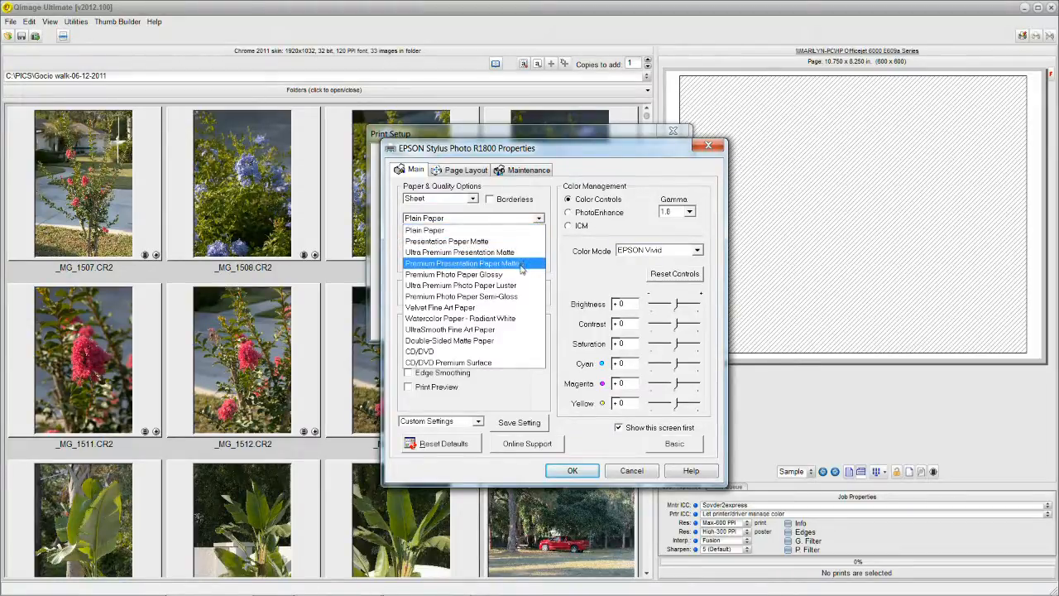
{"action": "left_click", "coordinate": [499, 275]}
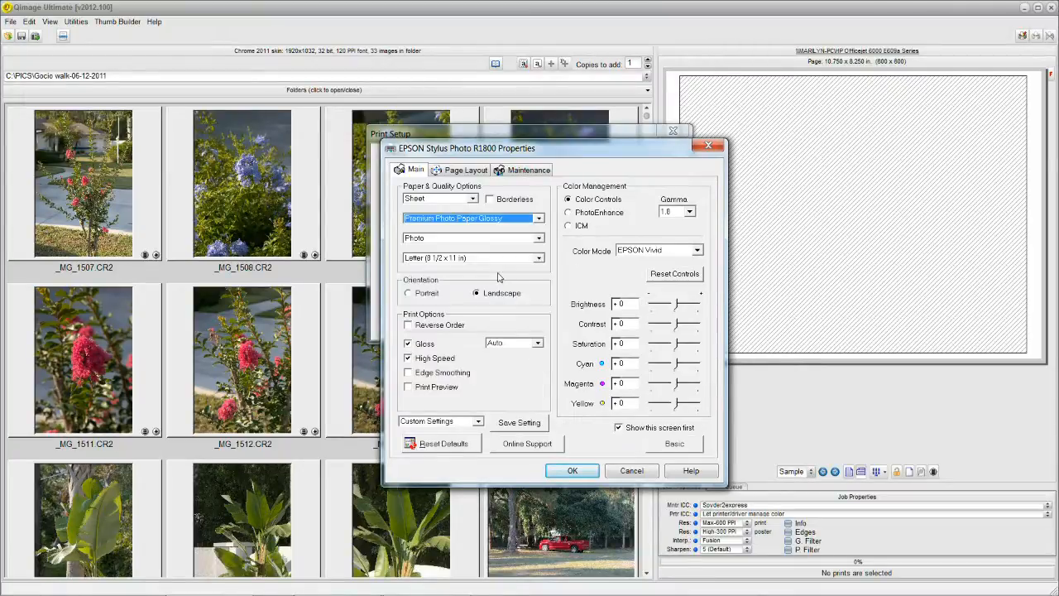
{"action": "left_click", "coordinate": [539, 239]}
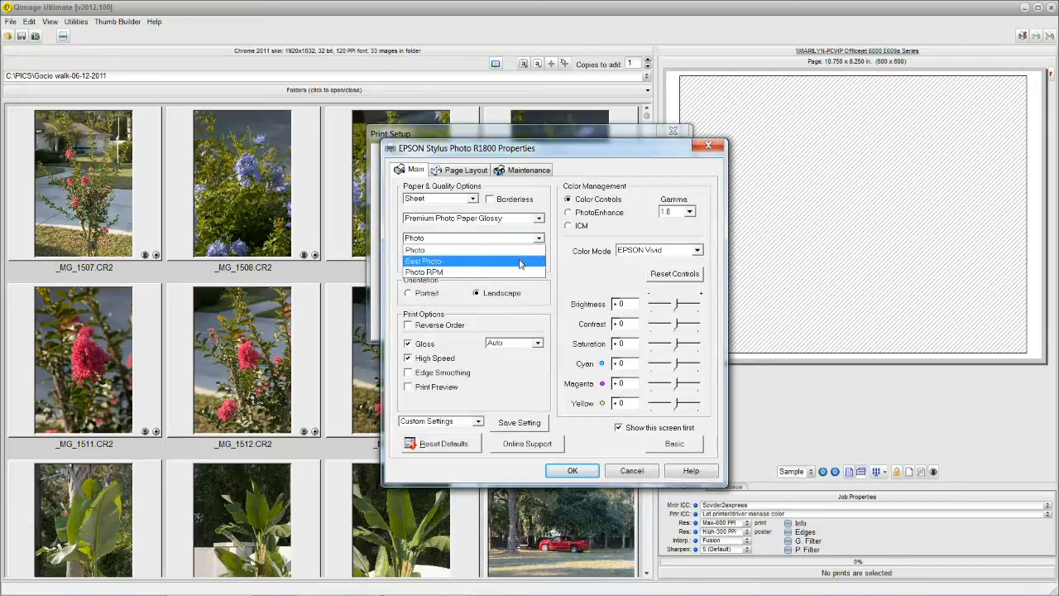
{"action": "left_click", "coordinate": [520, 262]}
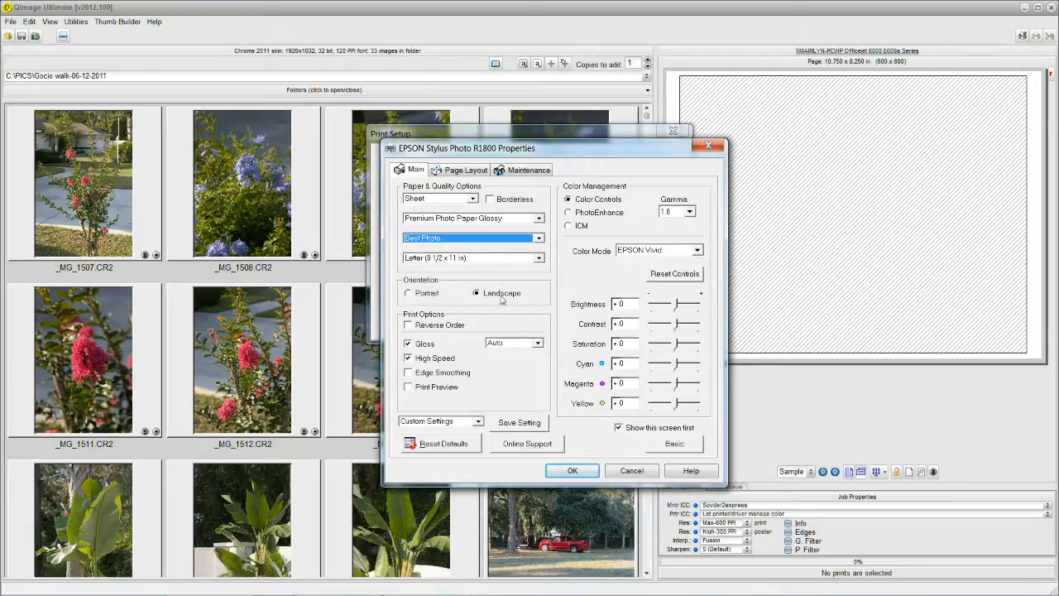
{"action": "left_click", "coordinate": [562, 473]}
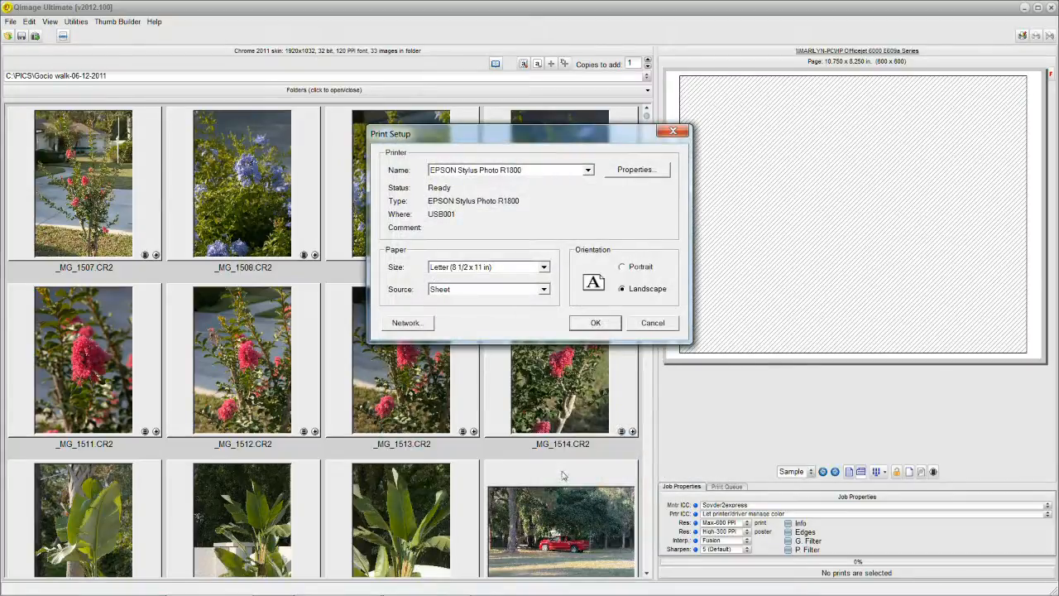
{"action": "left_click", "coordinate": [596, 323]}
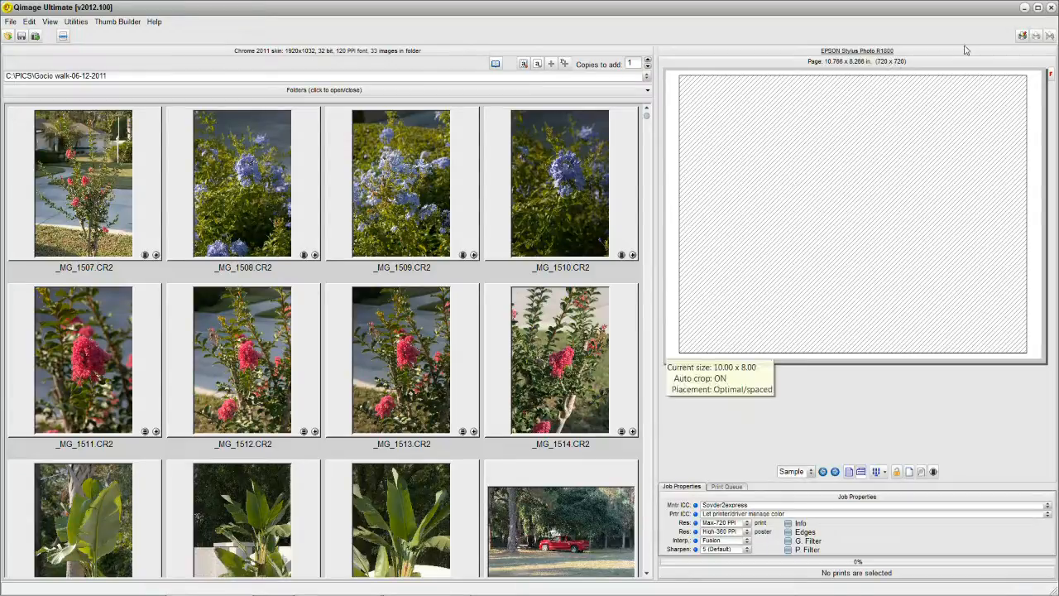
{"action": "left_click", "coordinate": [1022, 36]}
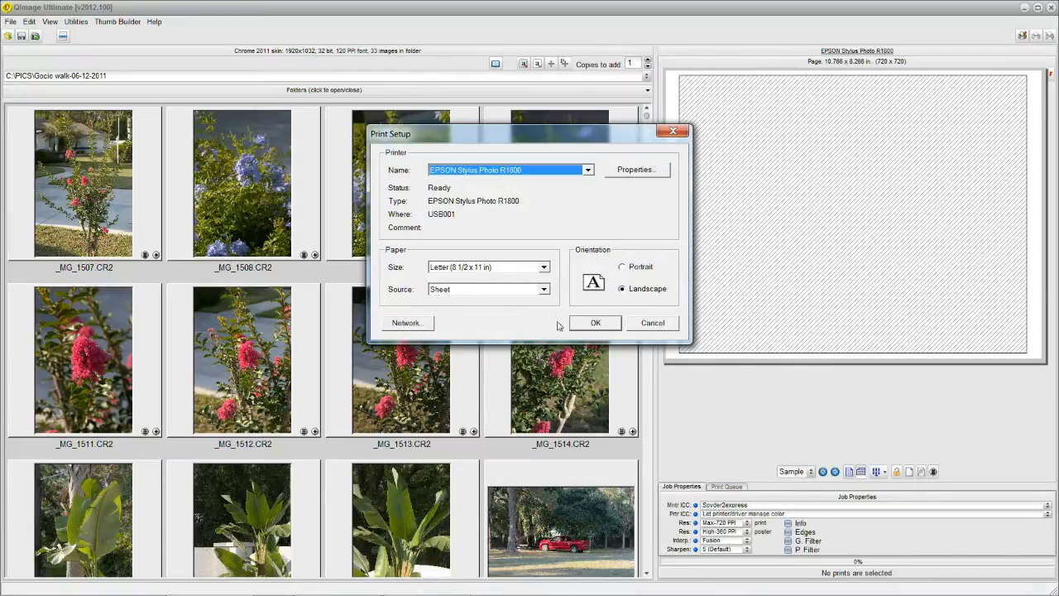
{"action": "left_click", "coordinate": [595, 323]}
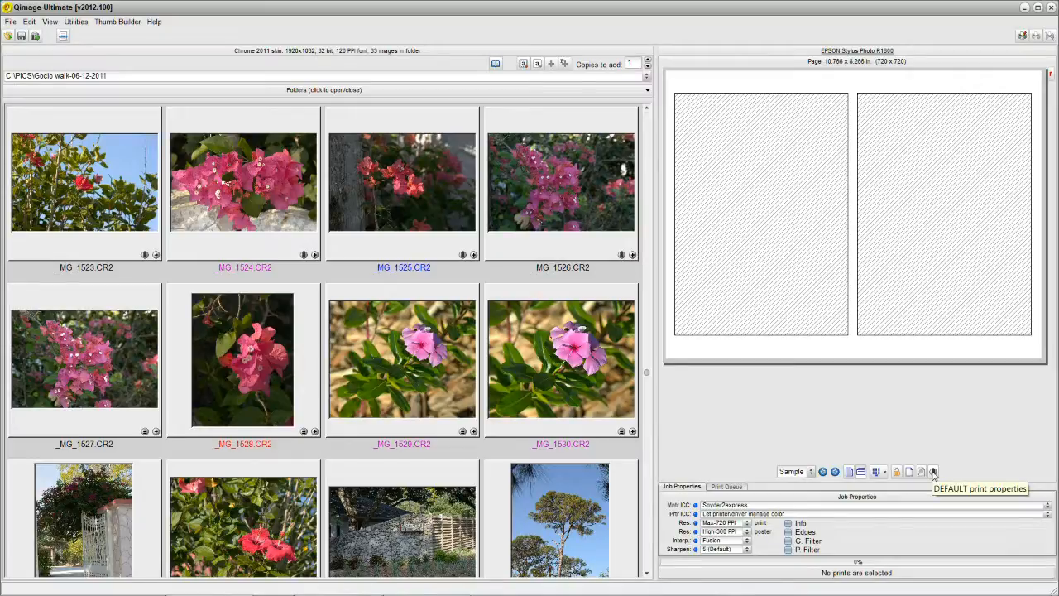
Choose 5.00 x 7.00 as the default print size and add _MG_1524.CR2 to the page at that size.
{"action": "left_click", "coordinate": [933, 472]}
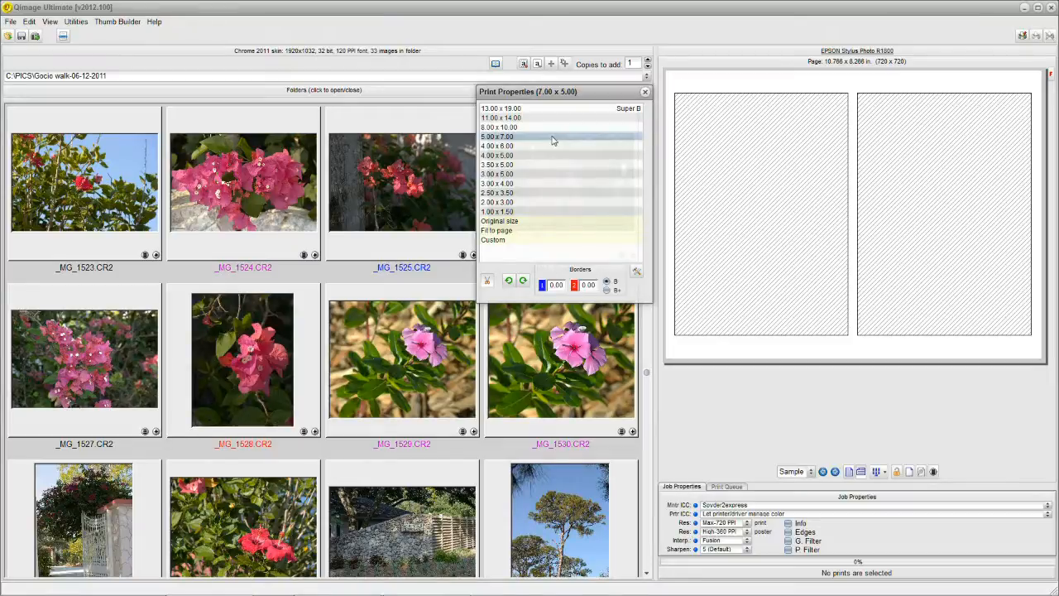
{"action": "left_click", "coordinate": [276, 195]}
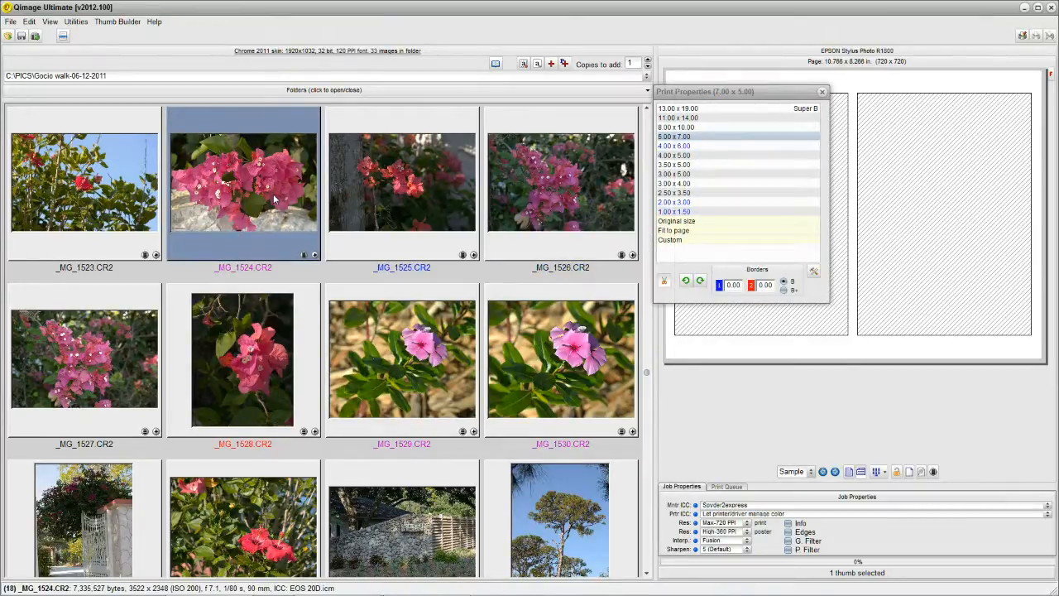
{"action": "left_click", "coordinate": [682, 139]}
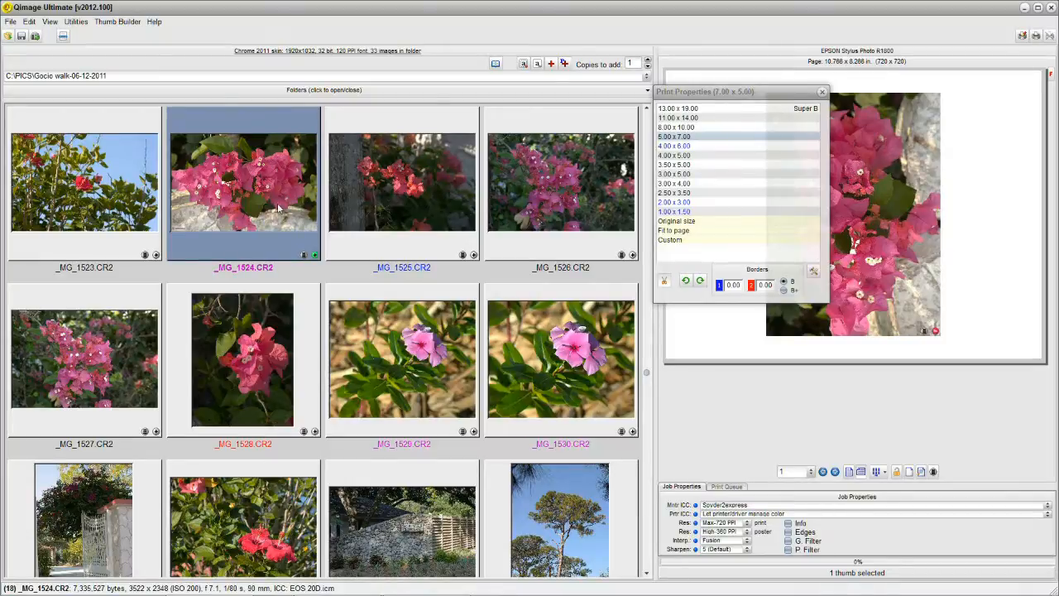
Add a second copy of _MG_1524.CR2 to the page and remove that copy again.
{"action": "left_click", "coordinate": [314, 254]}
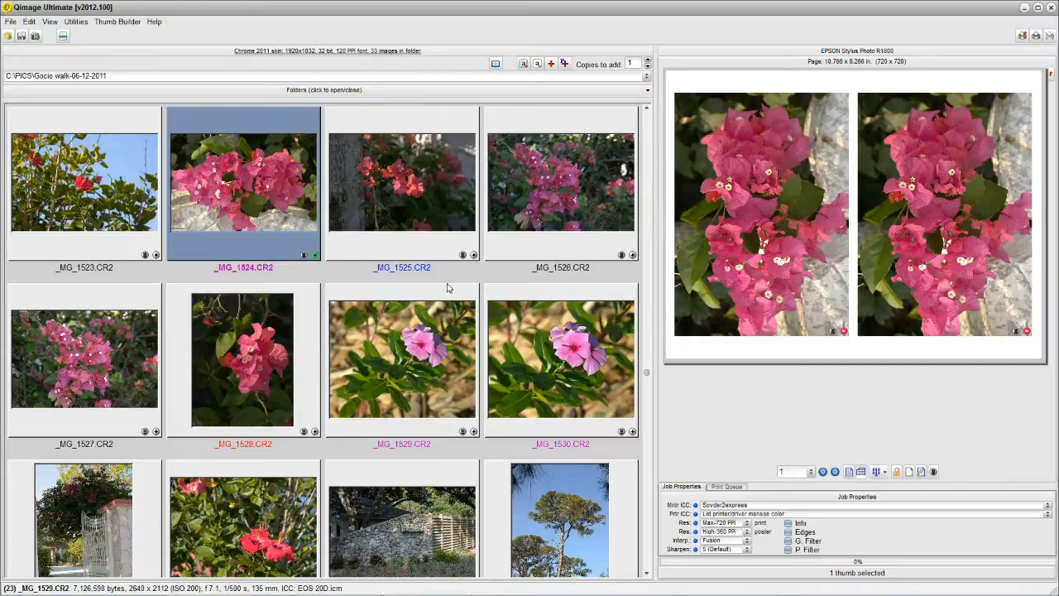
{"action": "left_click", "coordinate": [1027, 332]}
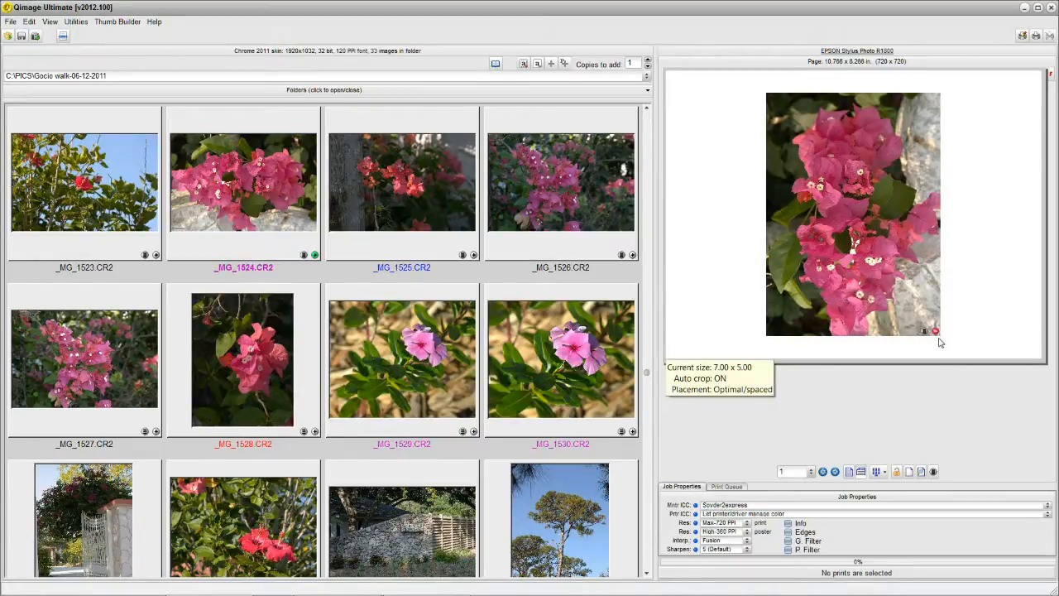
Add _MG_1530.CR2 to the page beside the _MG_1524.CR2 print.
{"action": "left_click", "coordinate": [633, 434]}
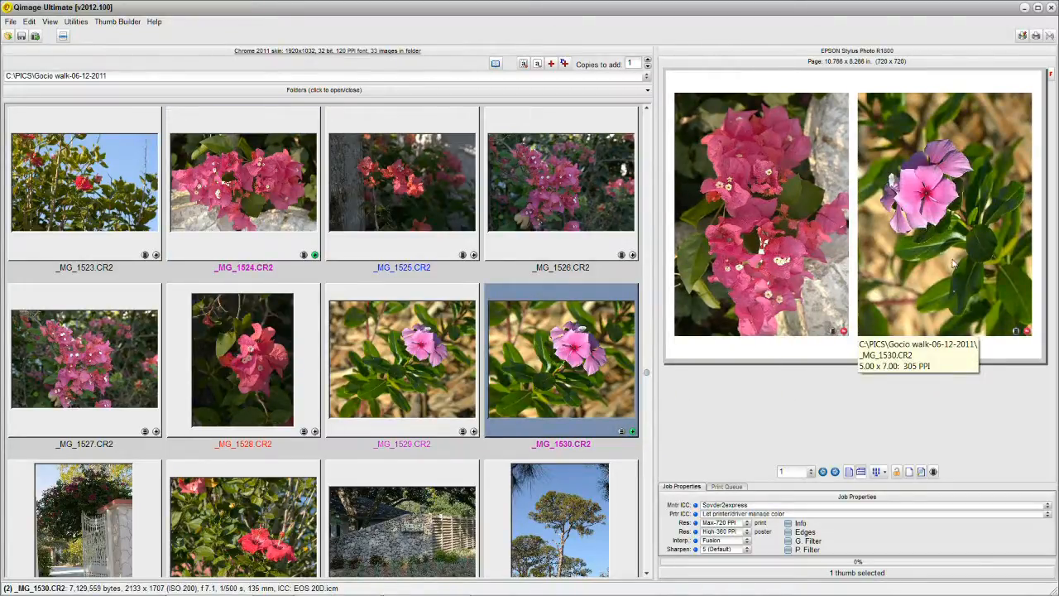
{"action": "left_click", "coordinate": [935, 473]}
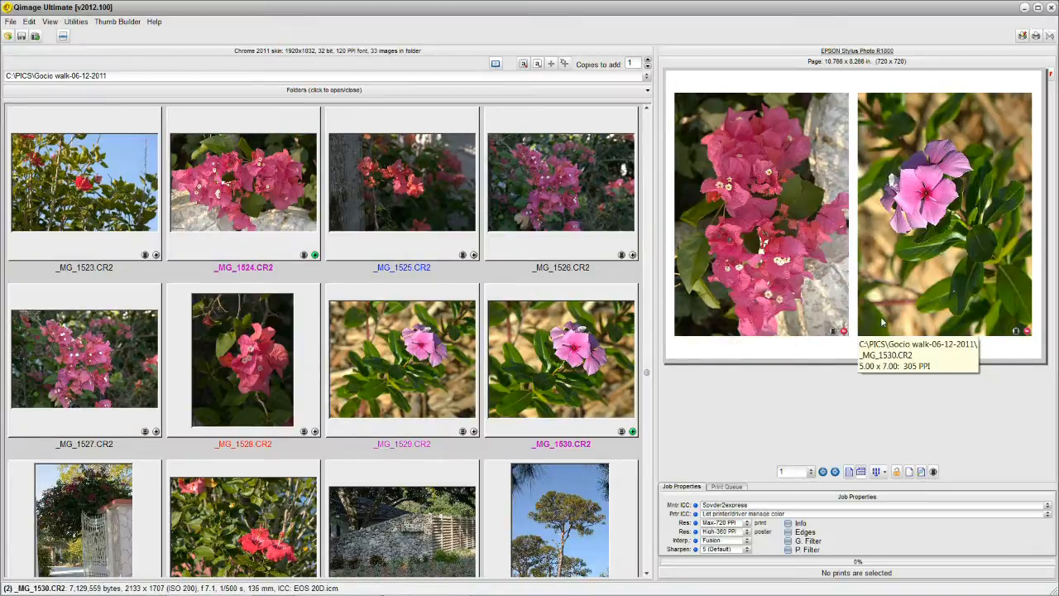
Resize the _MG_1524.CR2 print on the page to 3.00 x 5.00, and reduce it further to 2.00 x 3.00.
{"action": "left_click", "coordinate": [833, 333]}
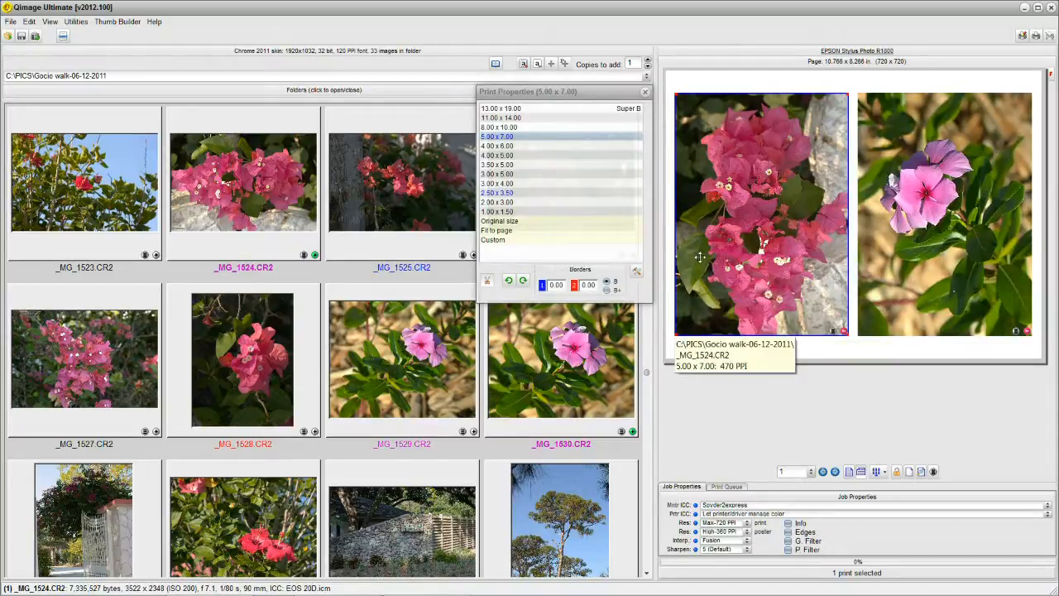
{"action": "left_click", "coordinate": [514, 176]}
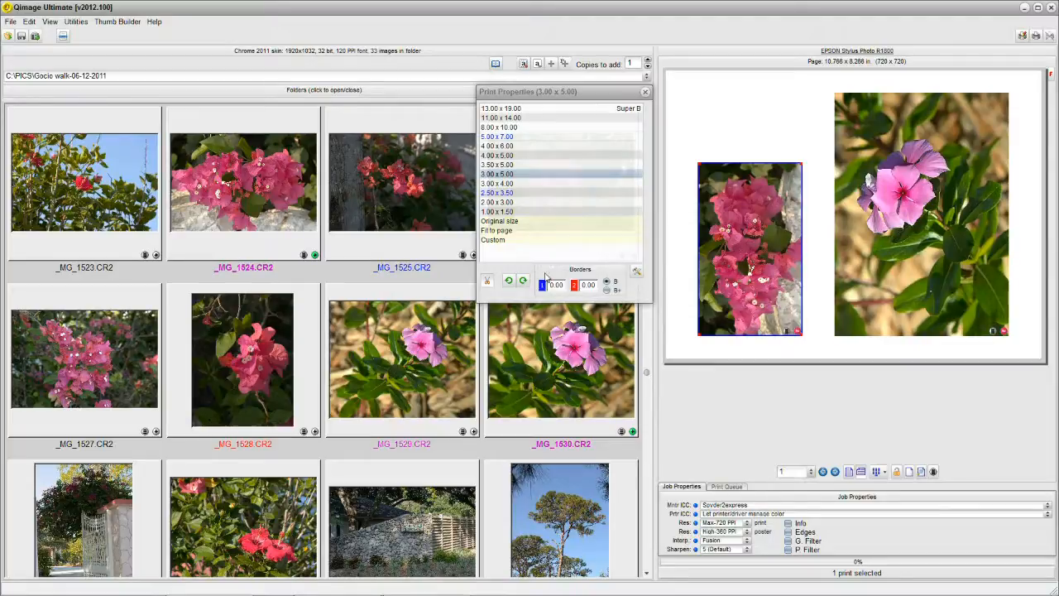
{"action": "left_click", "coordinate": [506, 202]}
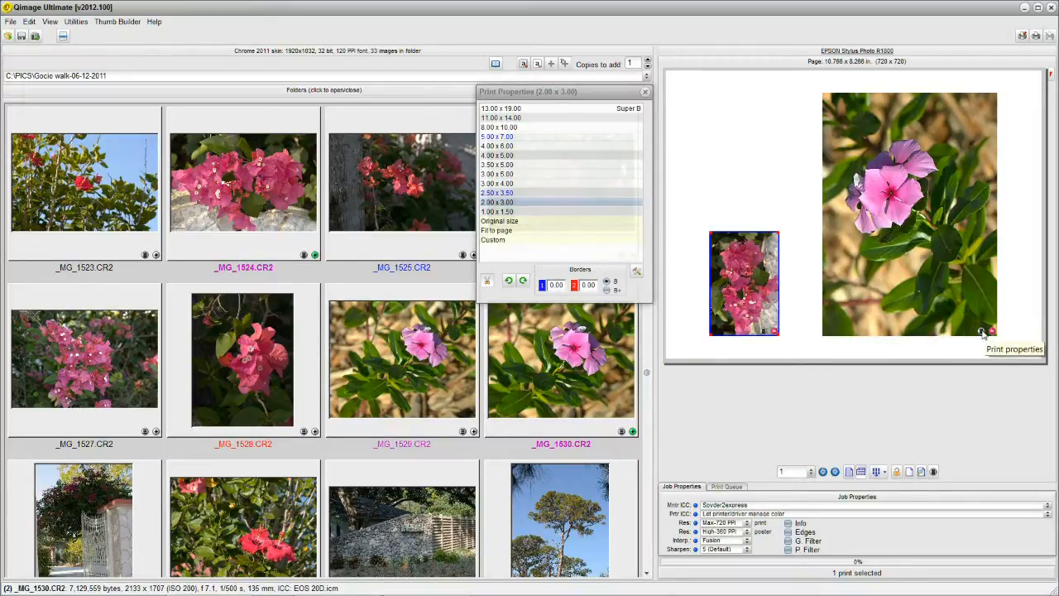
Resize the _MG_1530.CR2 print on the page to 4.00 x 5.00.
{"action": "left_click", "coordinate": [982, 333]}
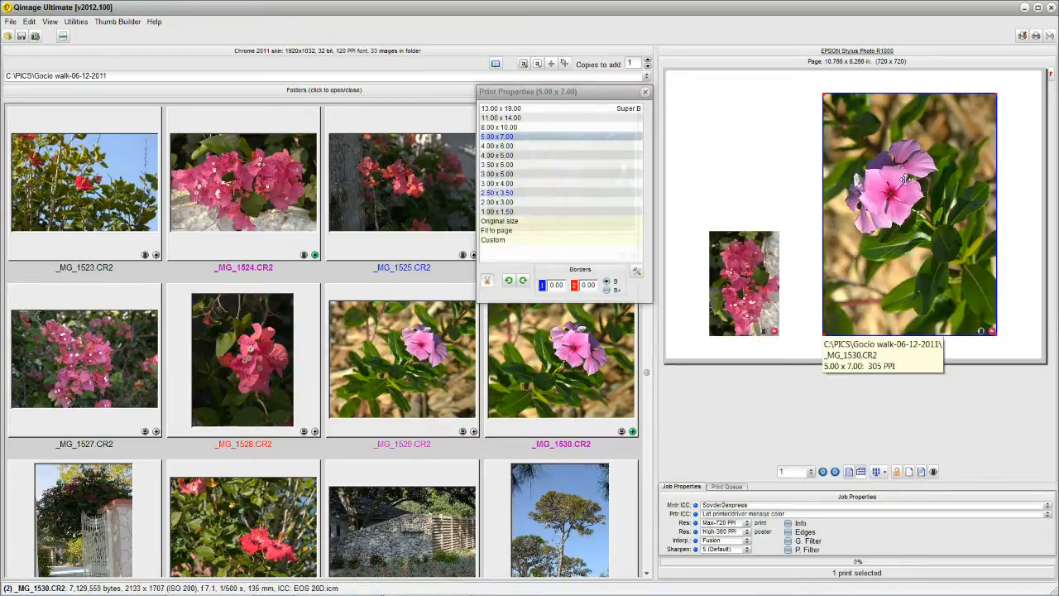
{"action": "left_click", "coordinate": [513, 155]}
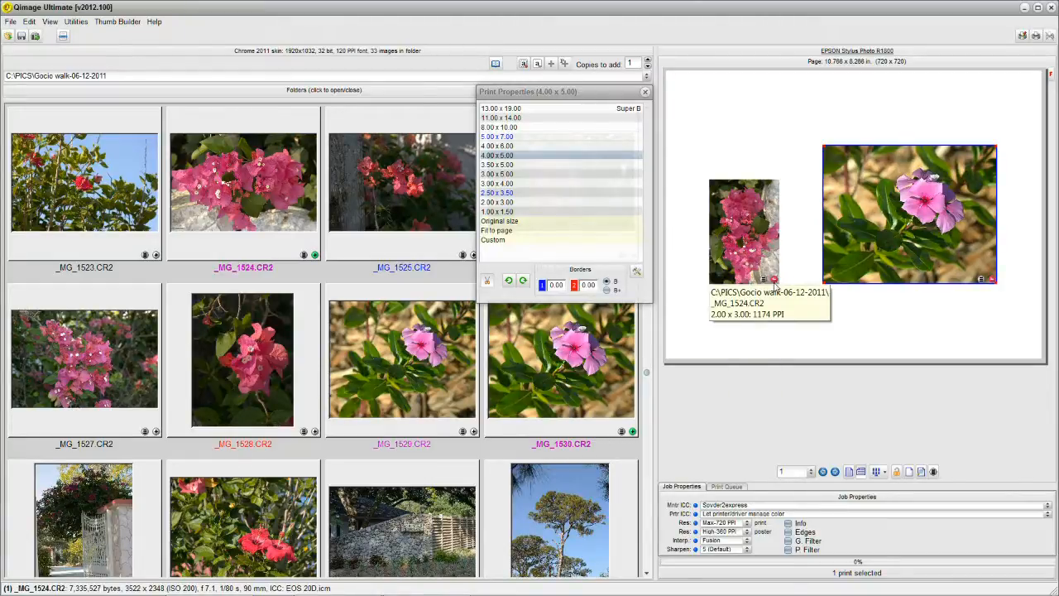
Resize the _MG_1524.CR2 print to 5.00 x 7.00 and remove the _MG_1530.CR2 print from the page.
{"action": "left_click", "coordinate": [770, 280]}
{"action": "left_click", "coordinate": [509, 137]}
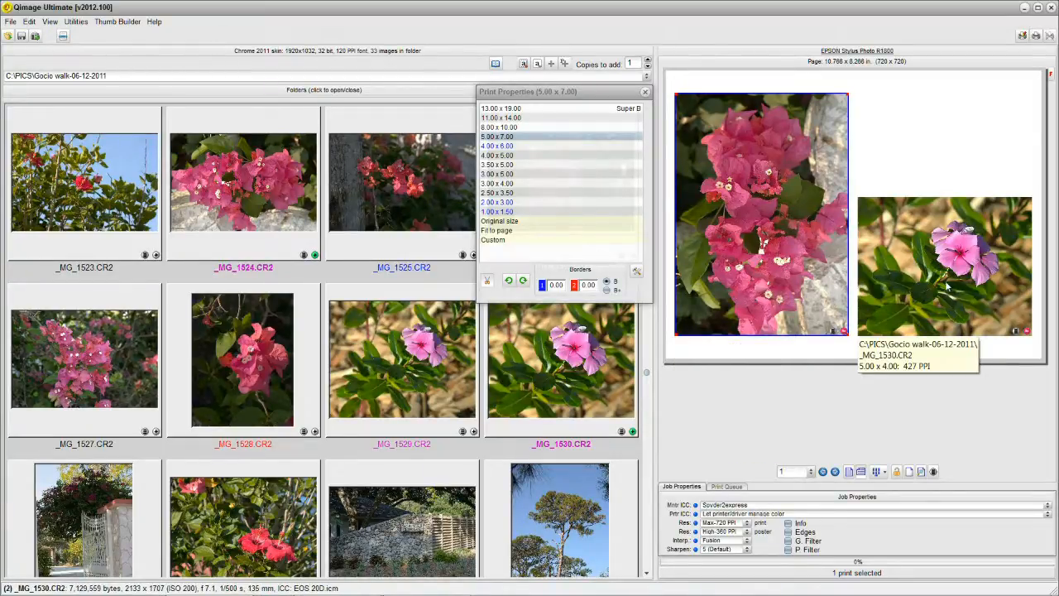
{"action": "left_click", "coordinate": [1027, 331]}
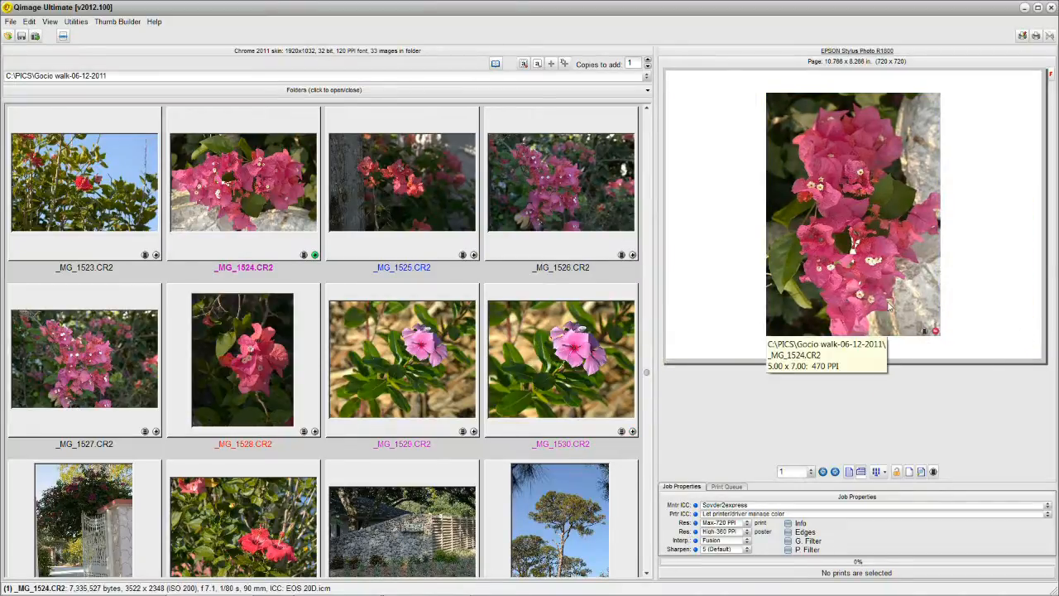
Resize the _MG_1524.CR2 print to 8.00 x 10.00 and add _MG_1523.CR2 to the print queue at the same size.
{"action": "left_click", "coordinate": [925, 330]}
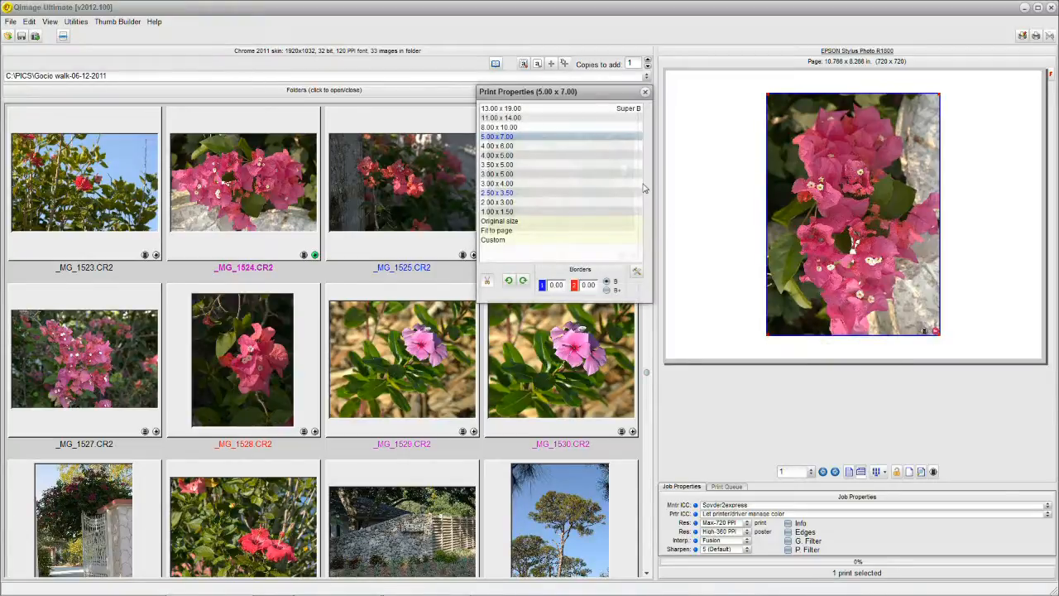
{"action": "left_click", "coordinate": [515, 129]}
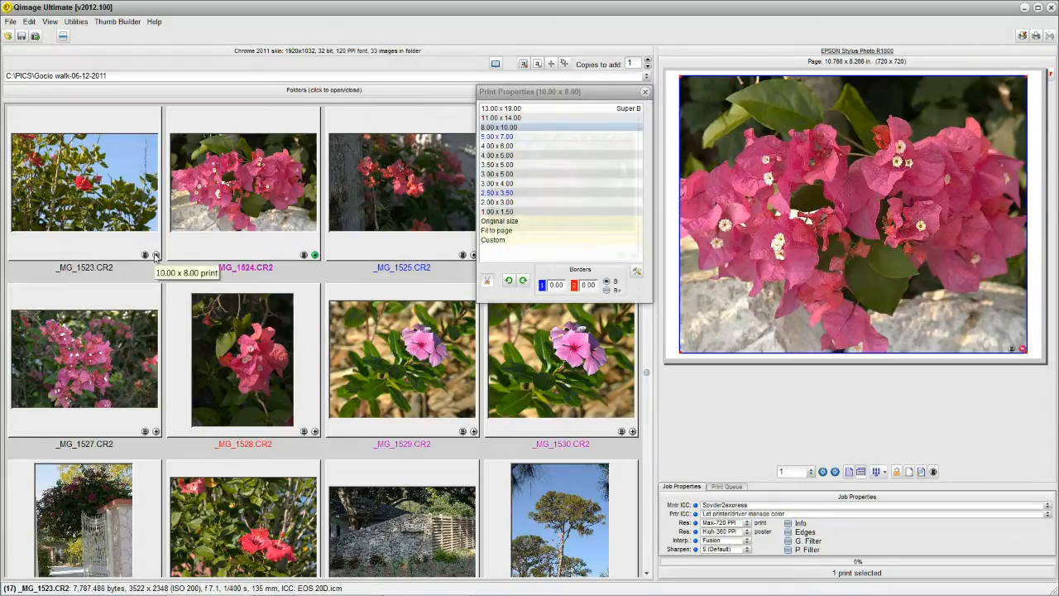
{"action": "left_click", "coordinate": [156, 255]}
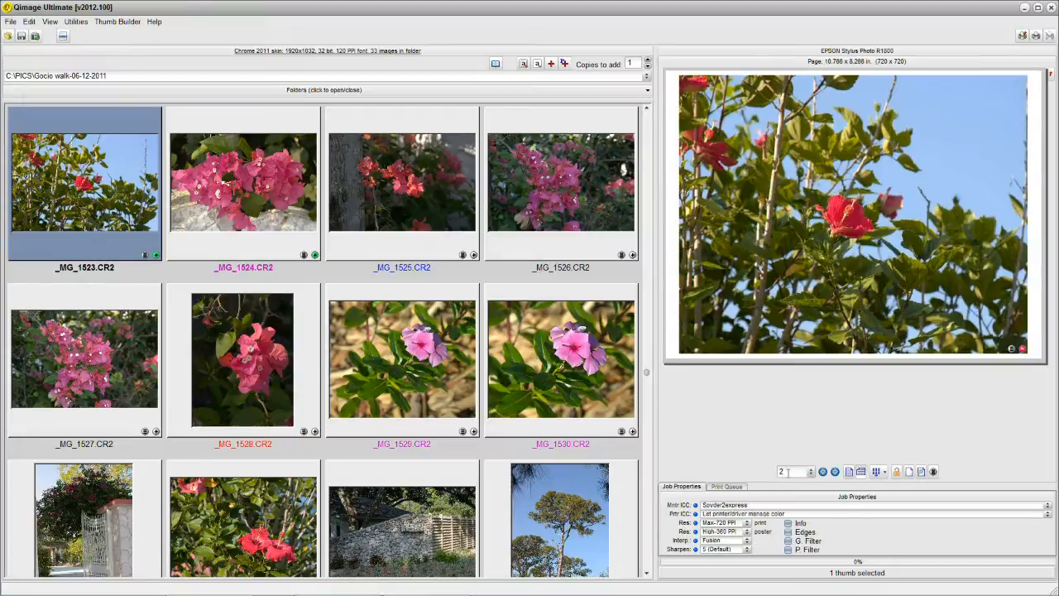
{"action": "left_click", "coordinate": [823, 472]}
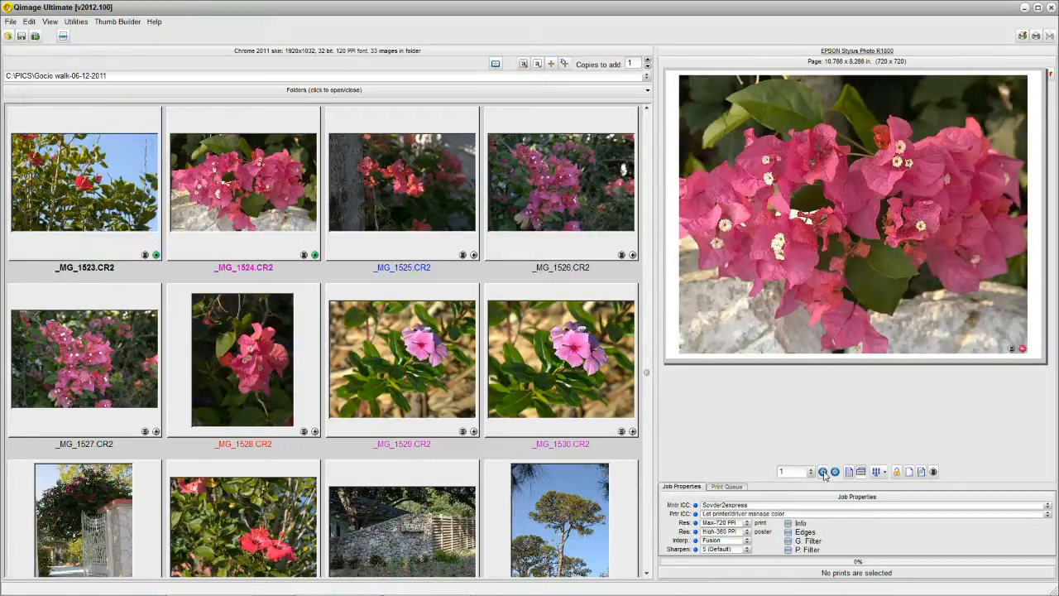
{"action": "left_click", "coordinate": [834, 471]}
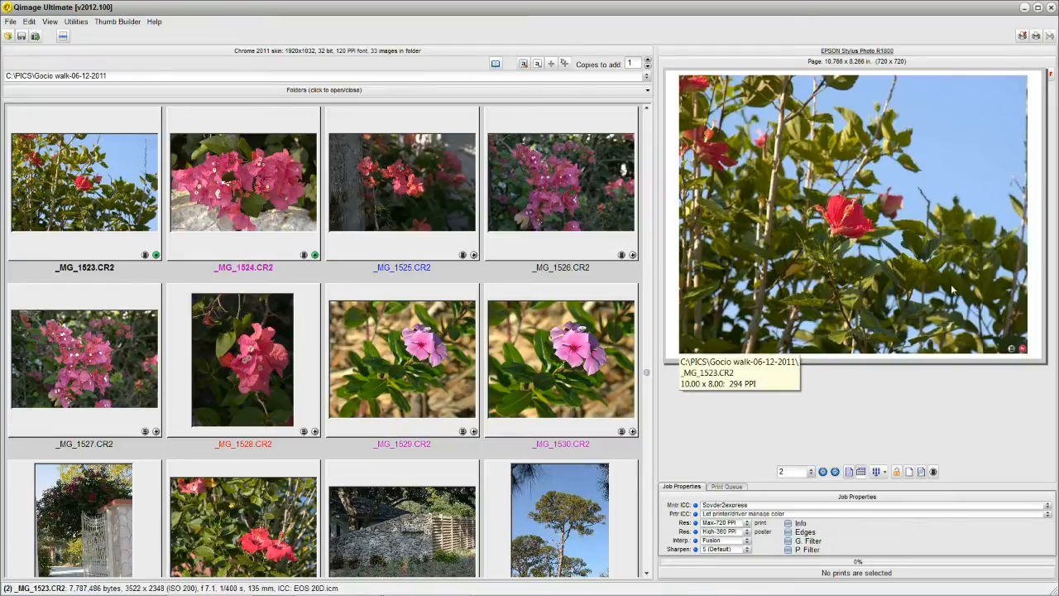
Resize the _MG_1523.CR2 print on page 2 to 5.00 x 7.00, and clear all prints from the queue.
{"action": "left_click", "coordinate": [1013, 351]}
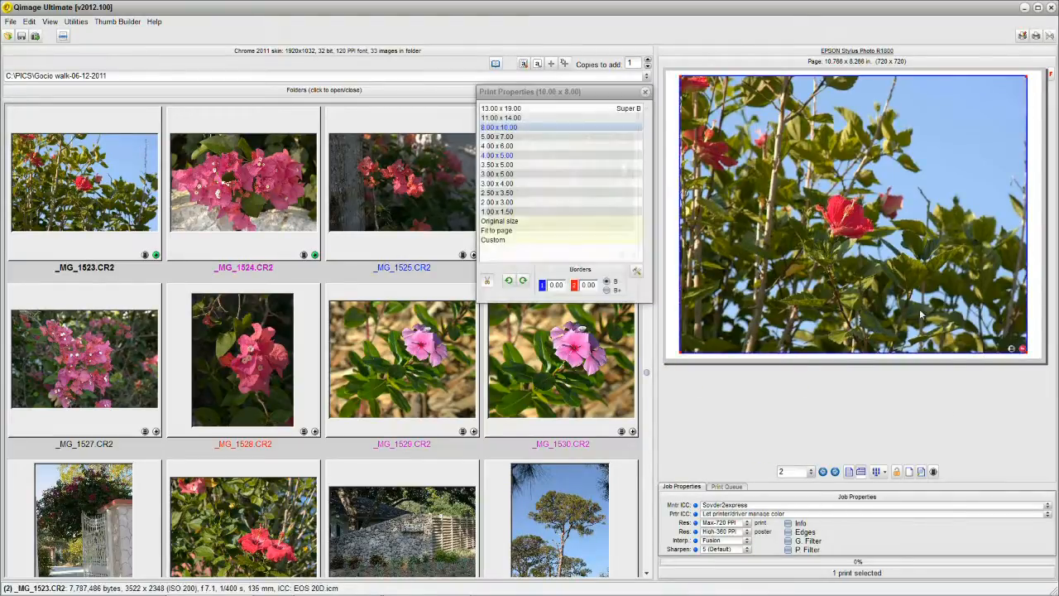
{"action": "left_click", "coordinate": [496, 137]}
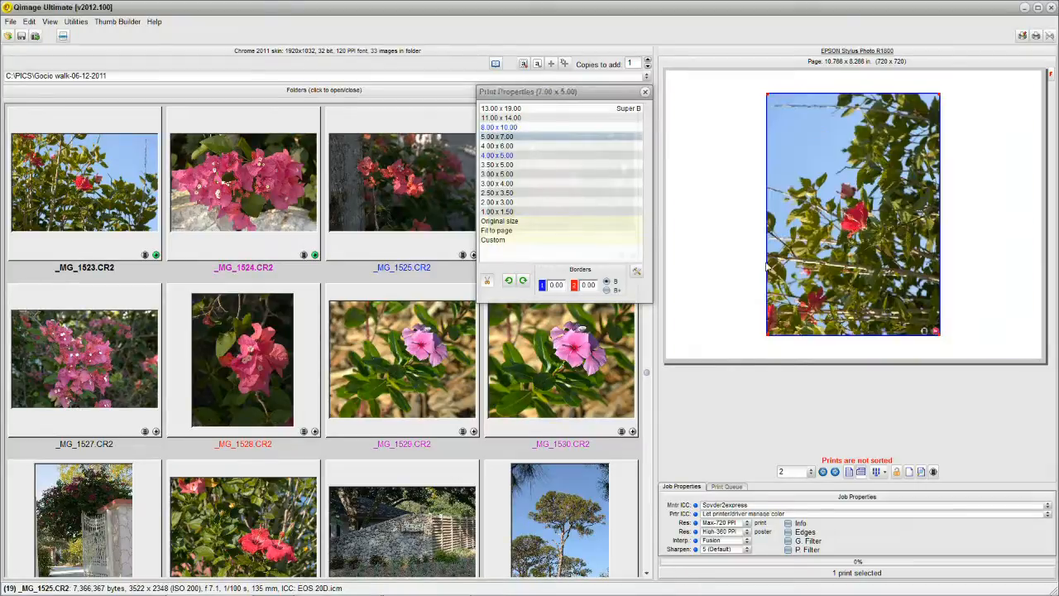
{"action": "left_click", "coordinate": [823, 474]}
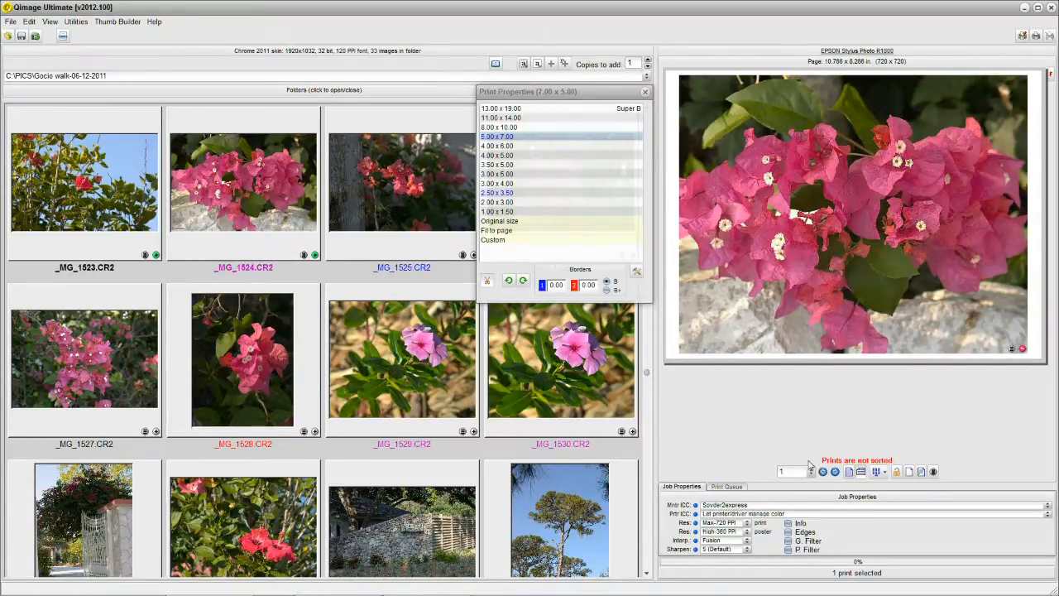
{"action": "left_click", "coordinate": [810, 468]}
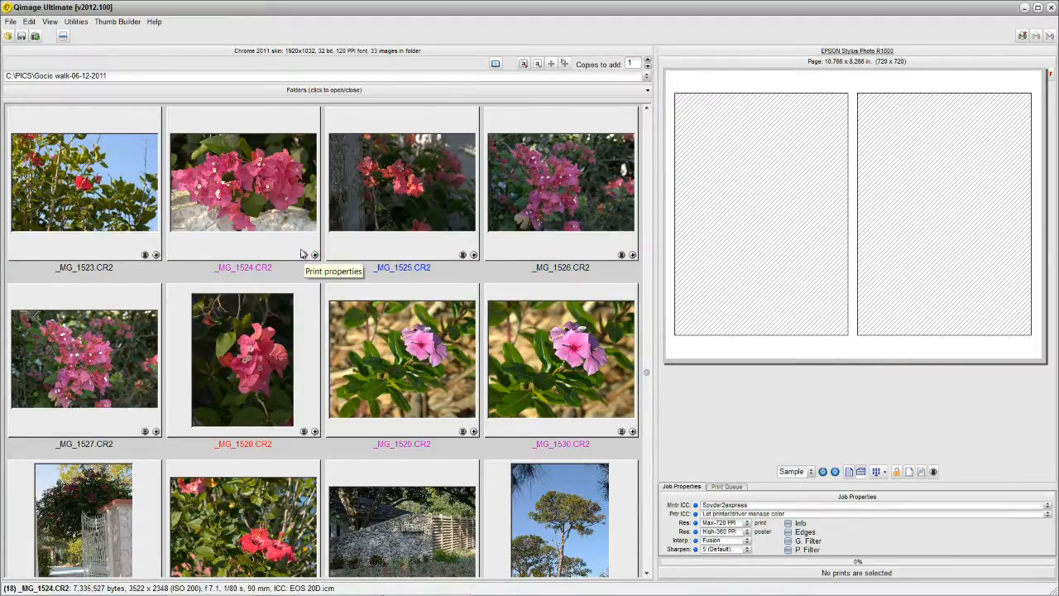
Review the commands available for the _MG_1524.CR2 thumbnail without applying any of them.
{"action": "left_click", "coordinate": [243, 205]}
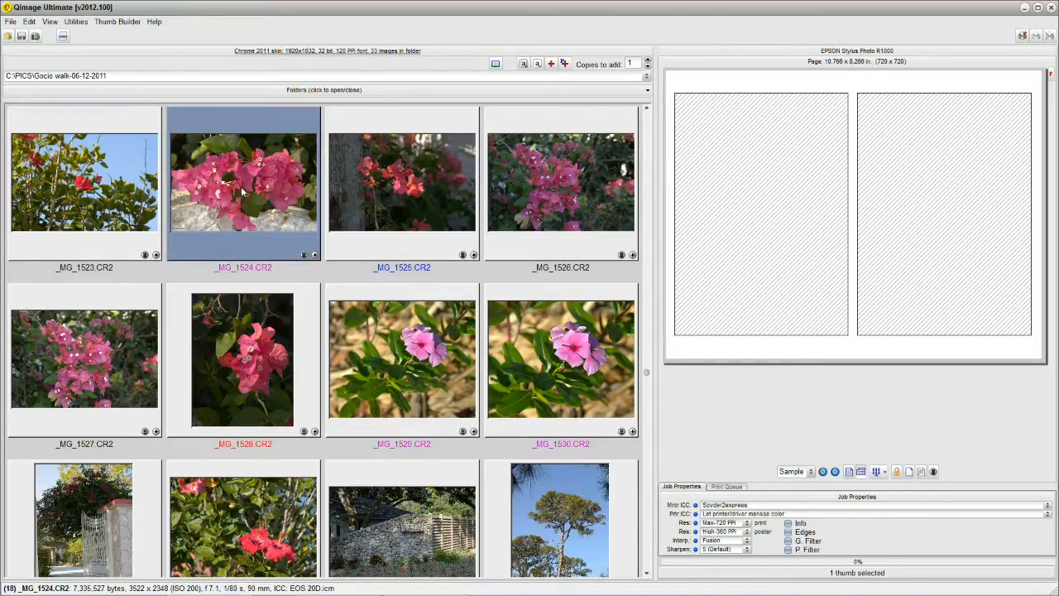
{"action": "right_click", "coordinate": [244, 193]}
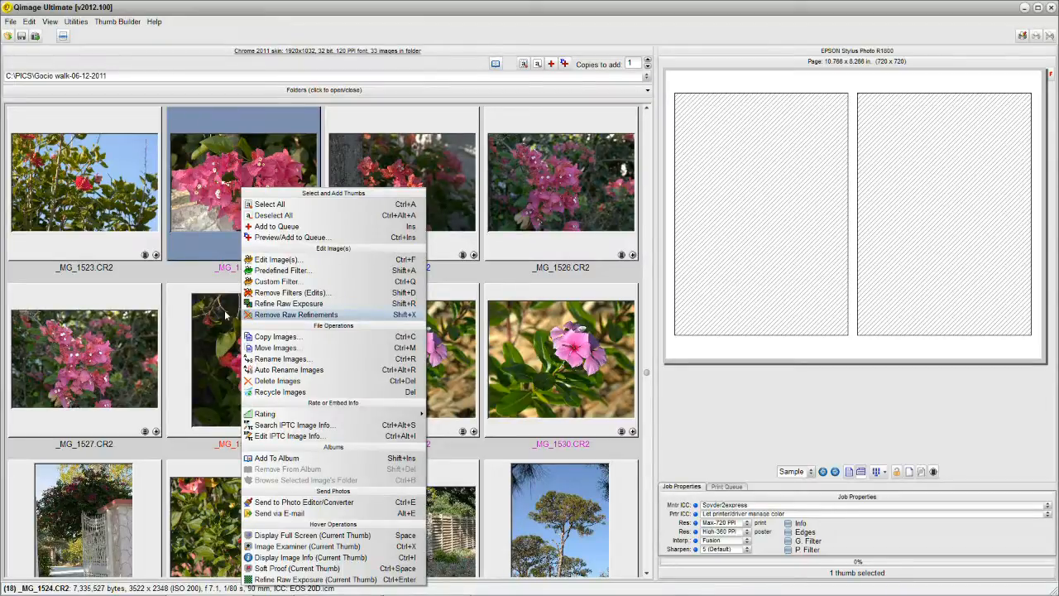
{"action": "left_click", "coordinate": [230, 222]}
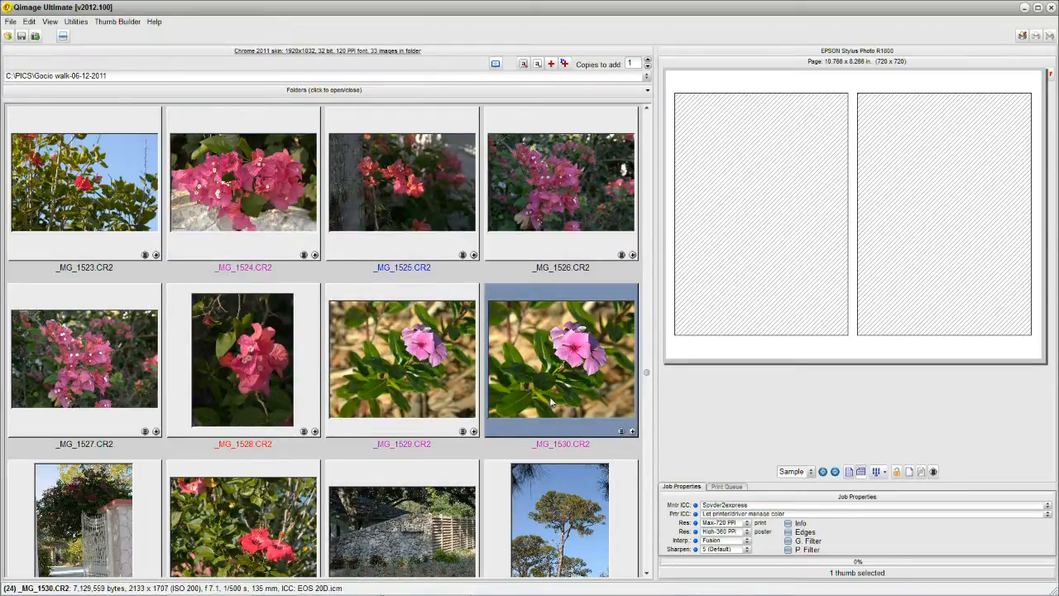
Add _MG_1530.CR2 to the empty page and resize its print to 8.00 x 10.00.
{"action": "left_click", "coordinate": [632, 432]}
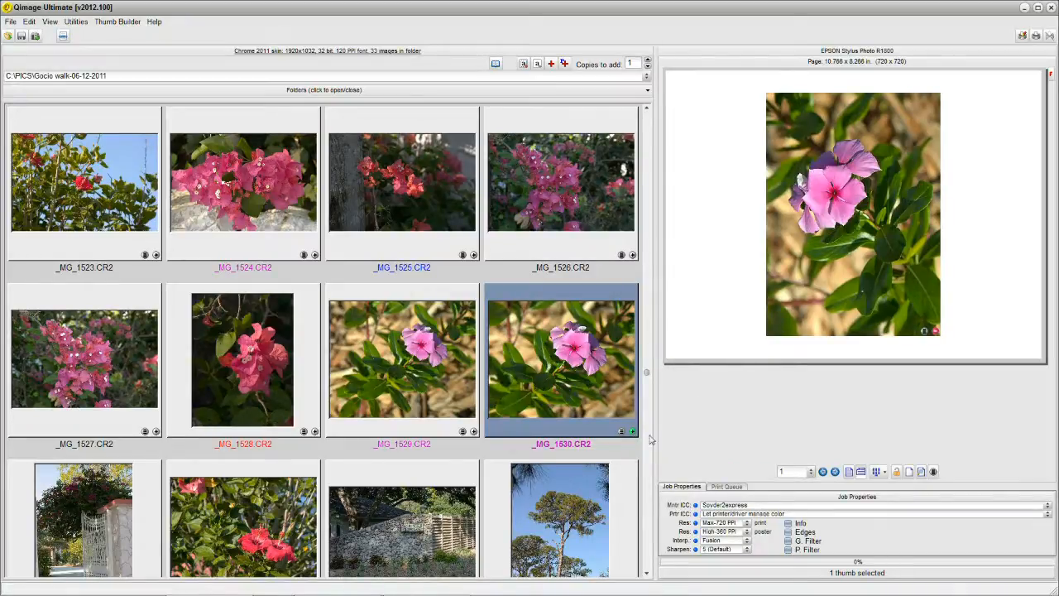
{"action": "left_click", "coordinate": [925, 332]}
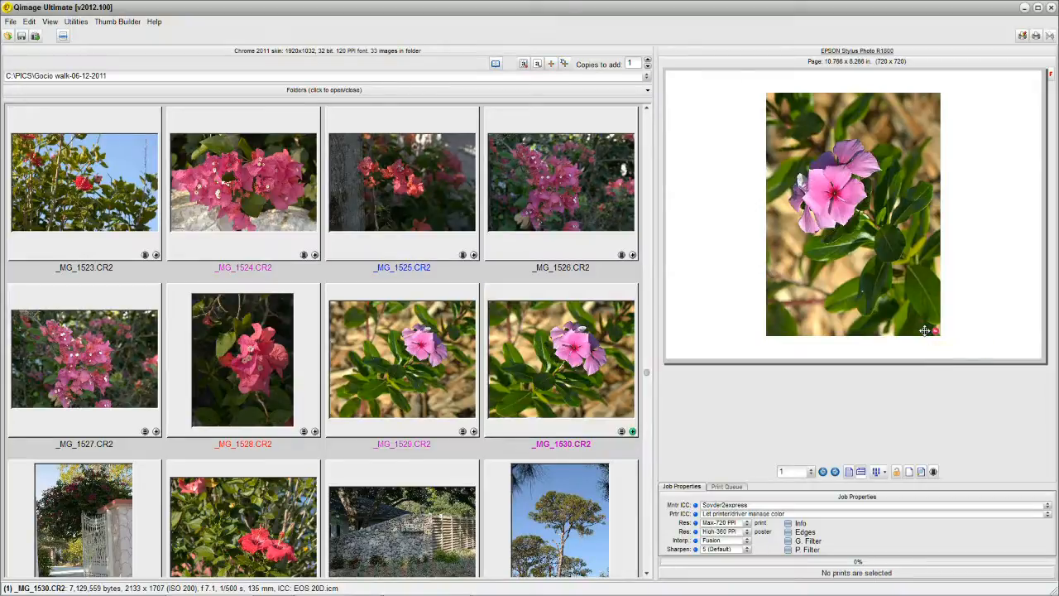
{"action": "left_click", "coordinate": [925, 331]}
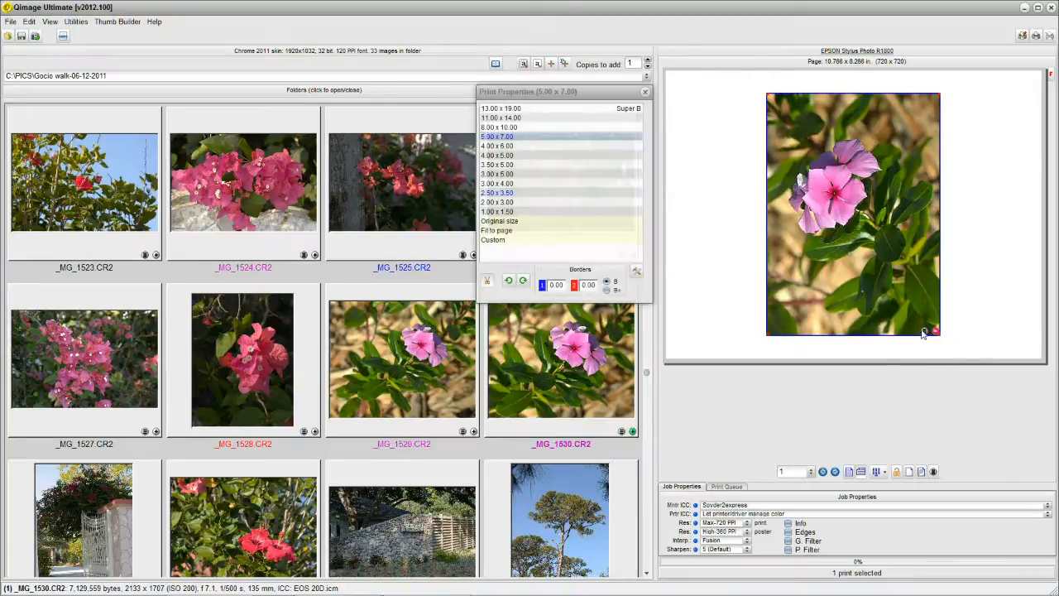
{"action": "left_click", "coordinate": [528, 129]}
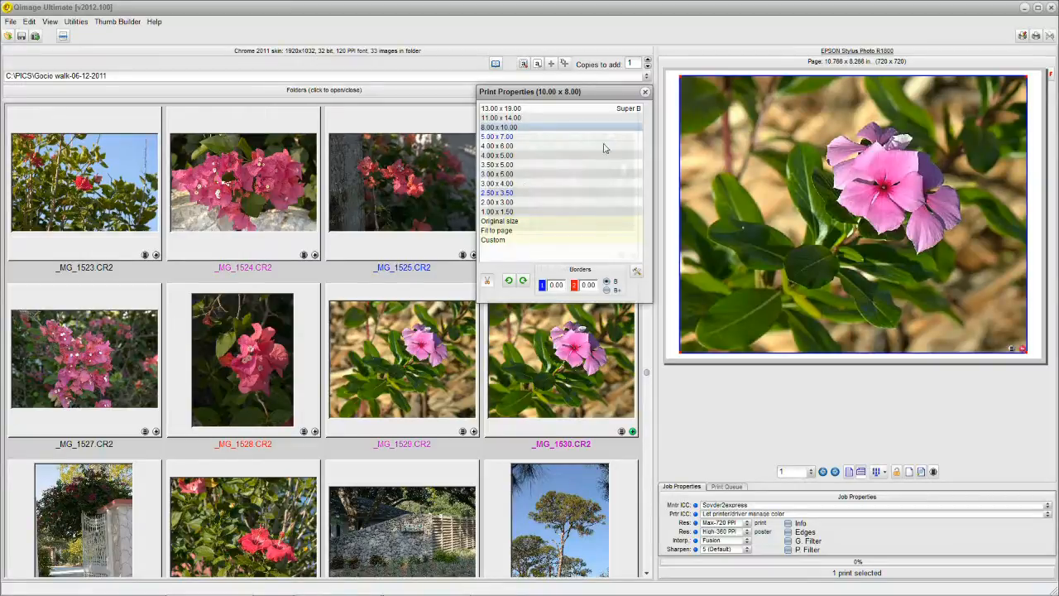
{"action": "left_click", "coordinate": [646, 92]}
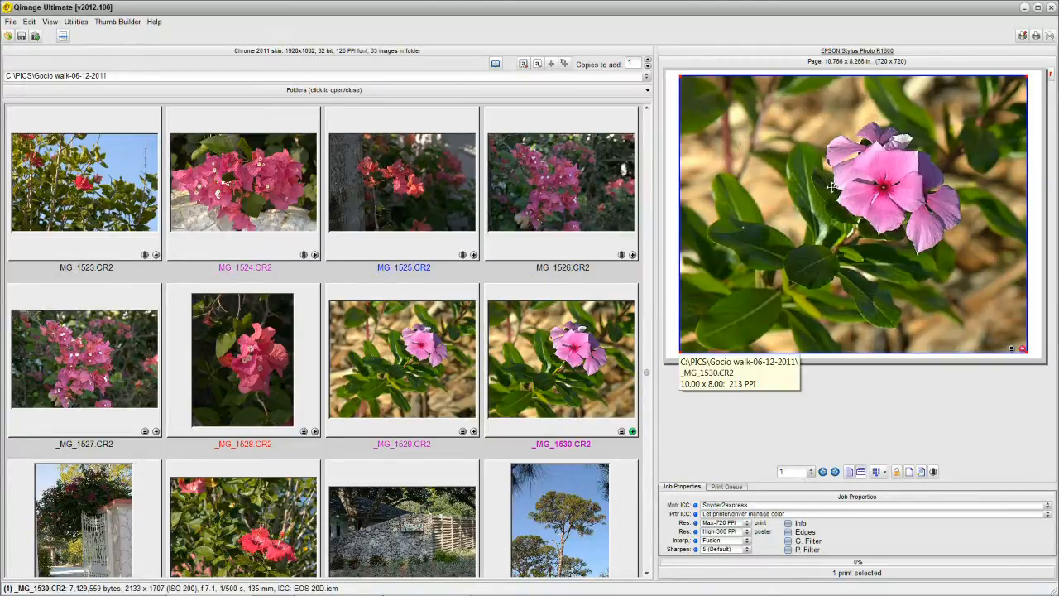
Crop the _MG_1530.CR2 print closely around the pink flowers in the full page editor, and remove that manual cropping again.
{"action": "left_click", "coordinate": [920, 473]}
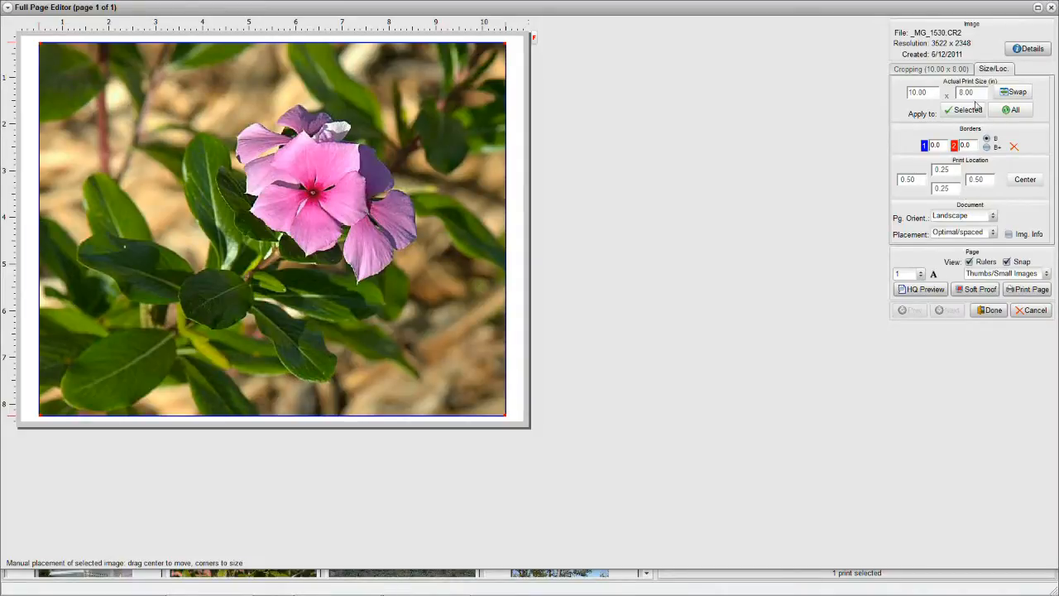
{"action": "left_click", "coordinate": [934, 69]}
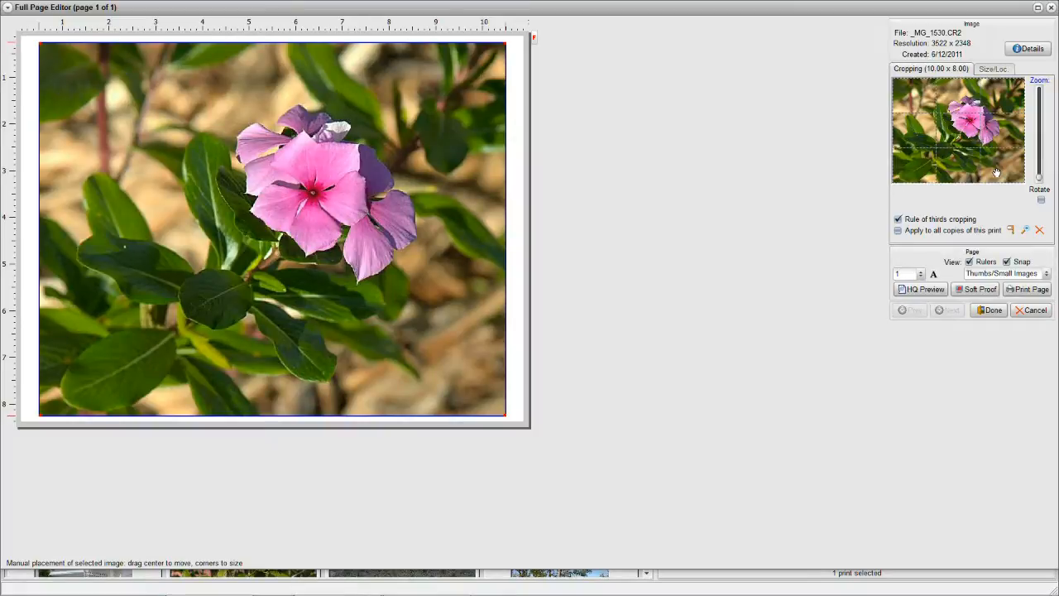
{"action": "left_click_drag", "start_coordinate": [1041, 181], "coordinate": [982, 168]}
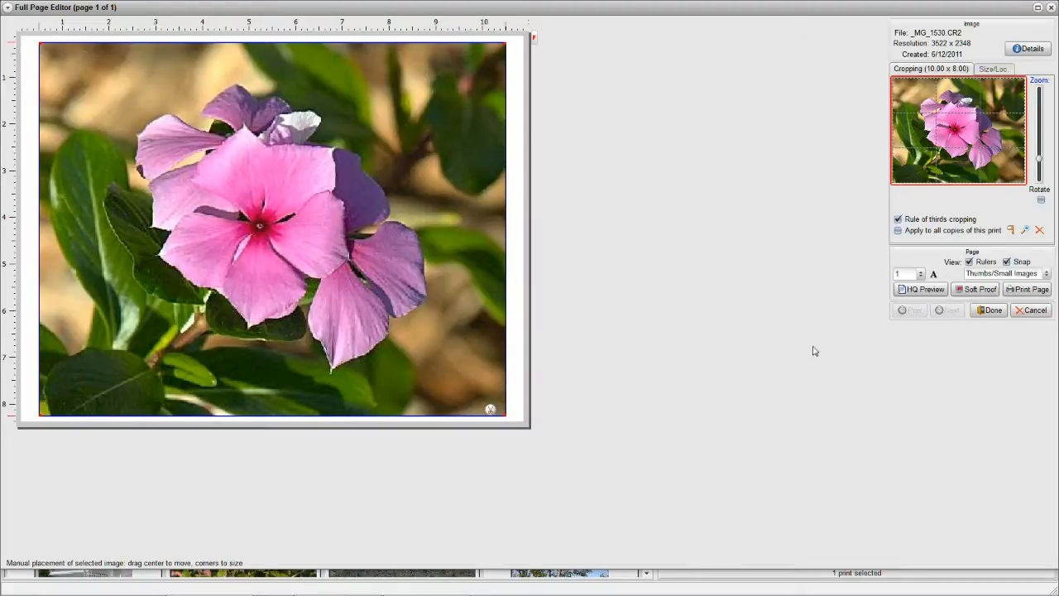
{"action": "left_click", "coordinate": [990, 310]}
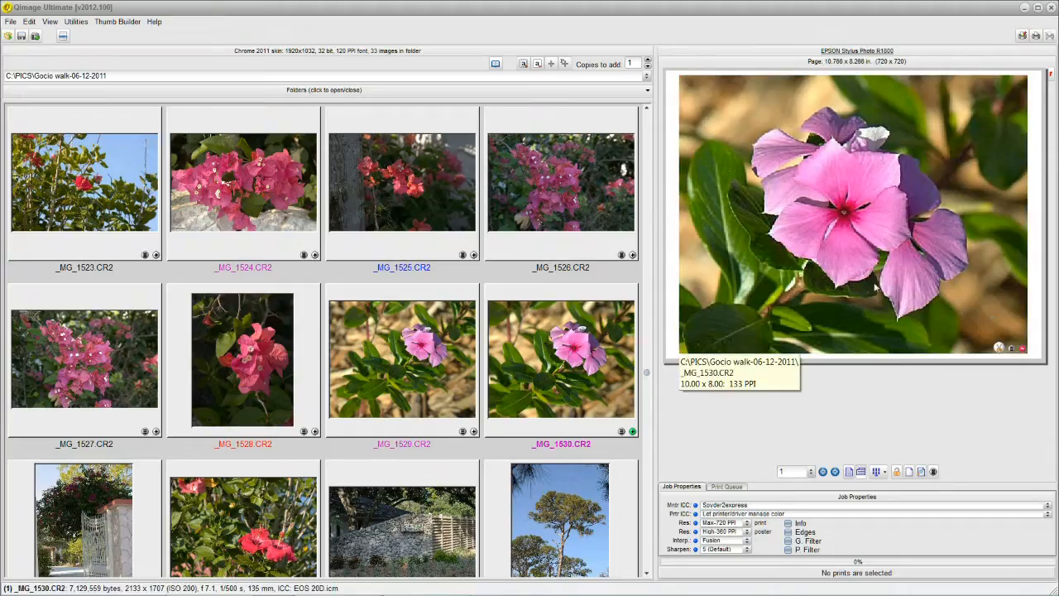
{"action": "left_click", "coordinate": [999, 347]}
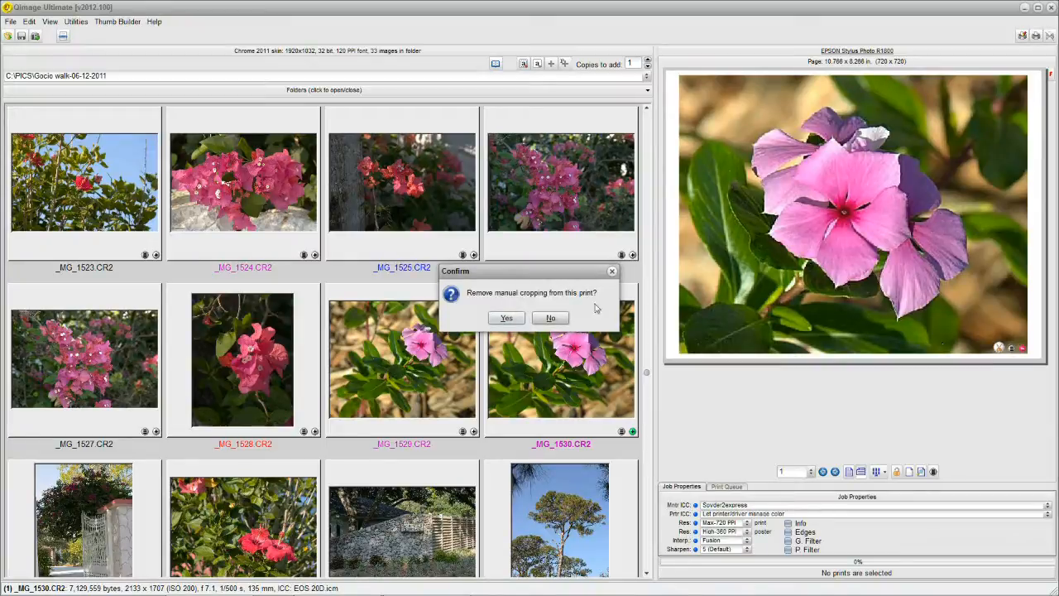
{"action": "left_click", "coordinate": [507, 319]}
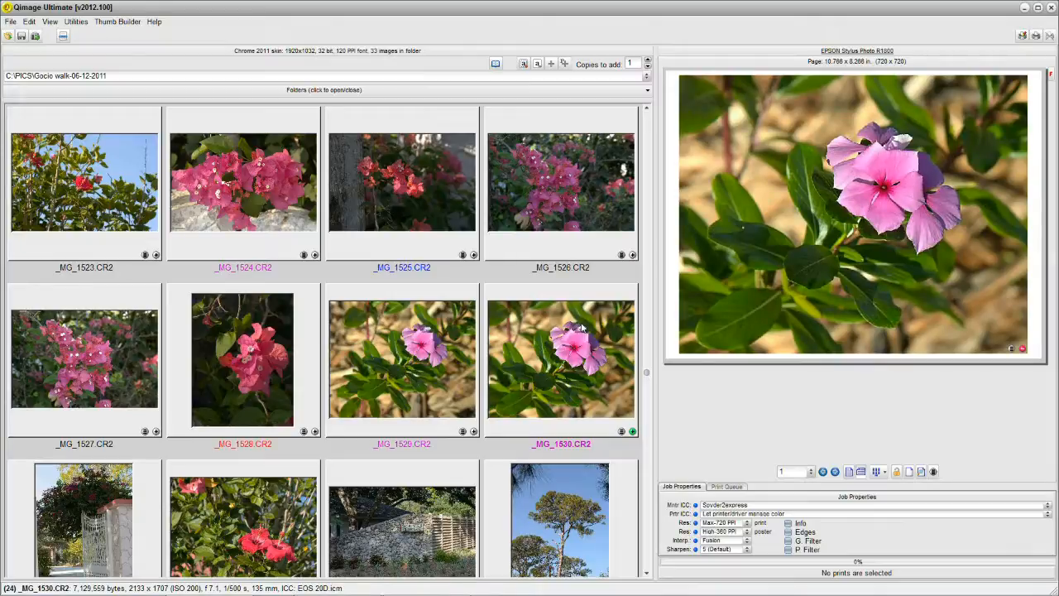
Review the commands available for the _MG_1530.CR2 print on the page without applying any of them.
{"action": "mouse_move", "coordinate": [748, 241]}
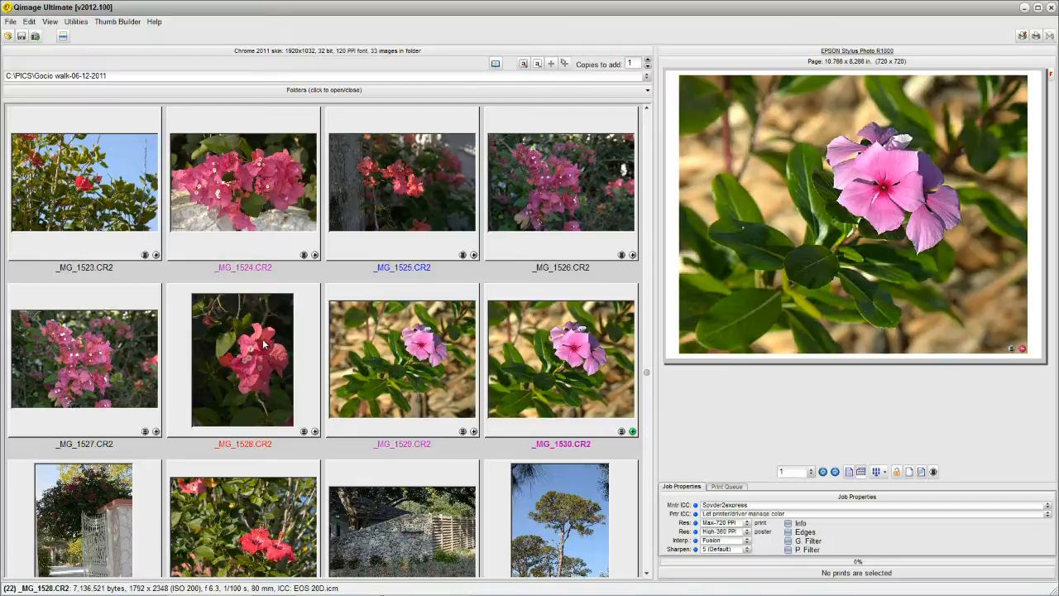
{"action": "mouse_move", "coordinate": [774, 230]}
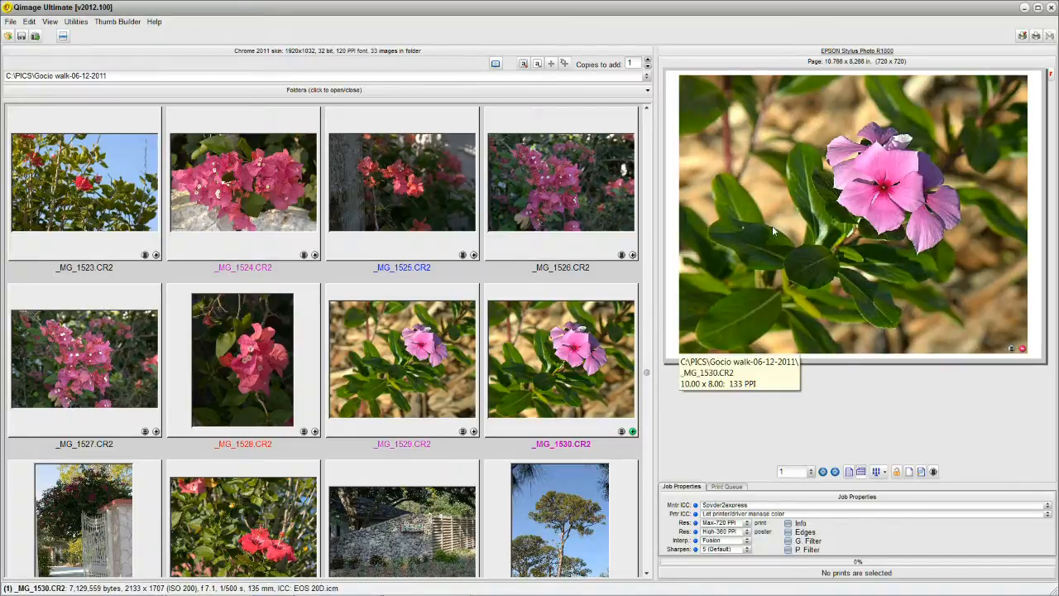
{"action": "right_click", "coordinate": [774, 231]}
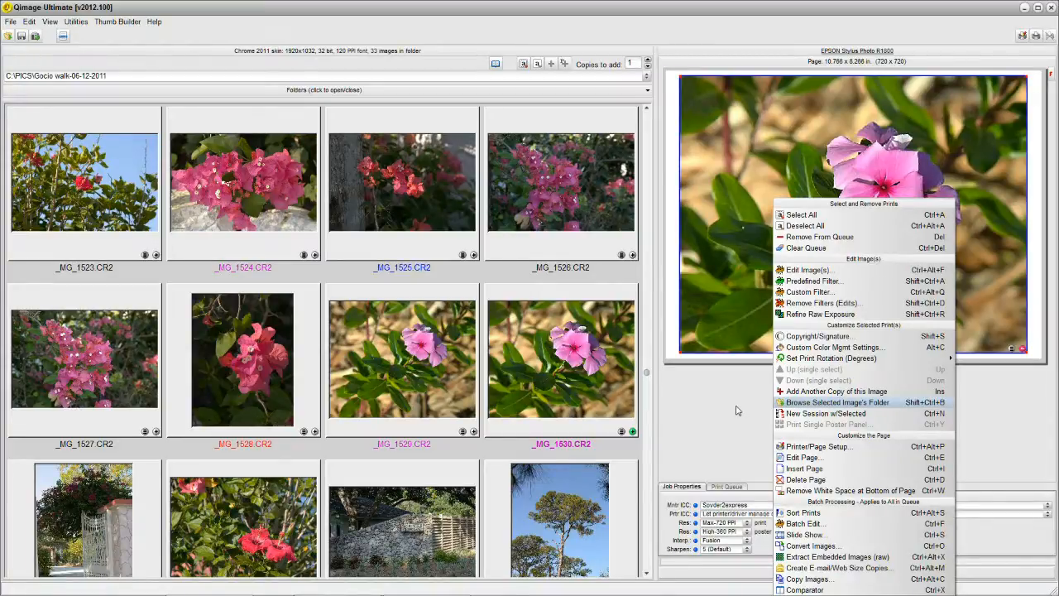
{"action": "left_click", "coordinate": [737, 411]}
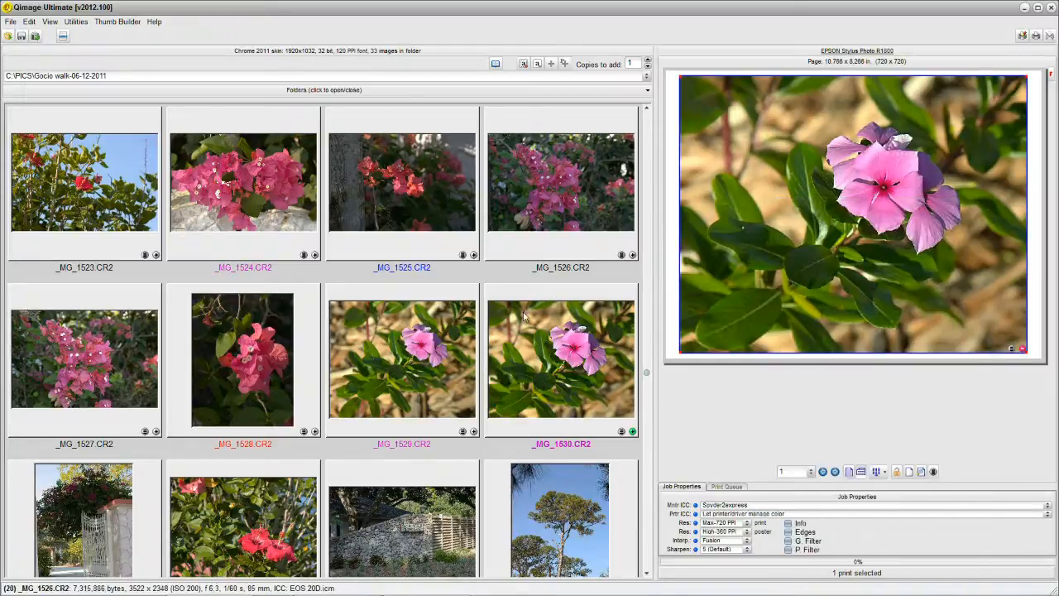
Resize the _MG_1530.CR2 print to 2.50 x 3.50, and add two copies of _MG_1524.CR2 and one of _MG_1529.CR2 to the page.
{"action": "left_click", "coordinate": [1011, 351]}
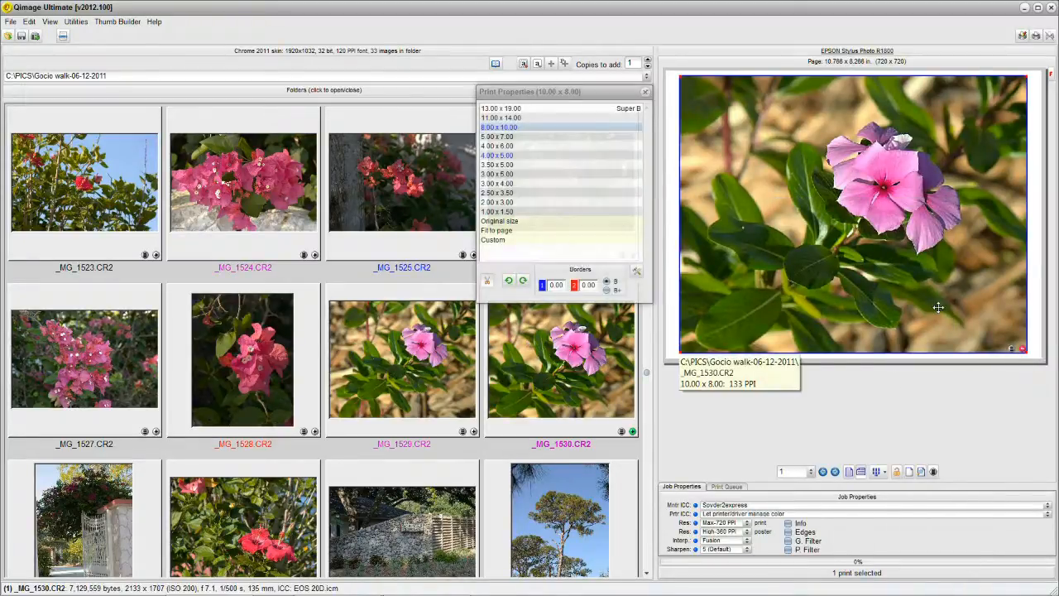
{"action": "left_click", "coordinate": [499, 192]}
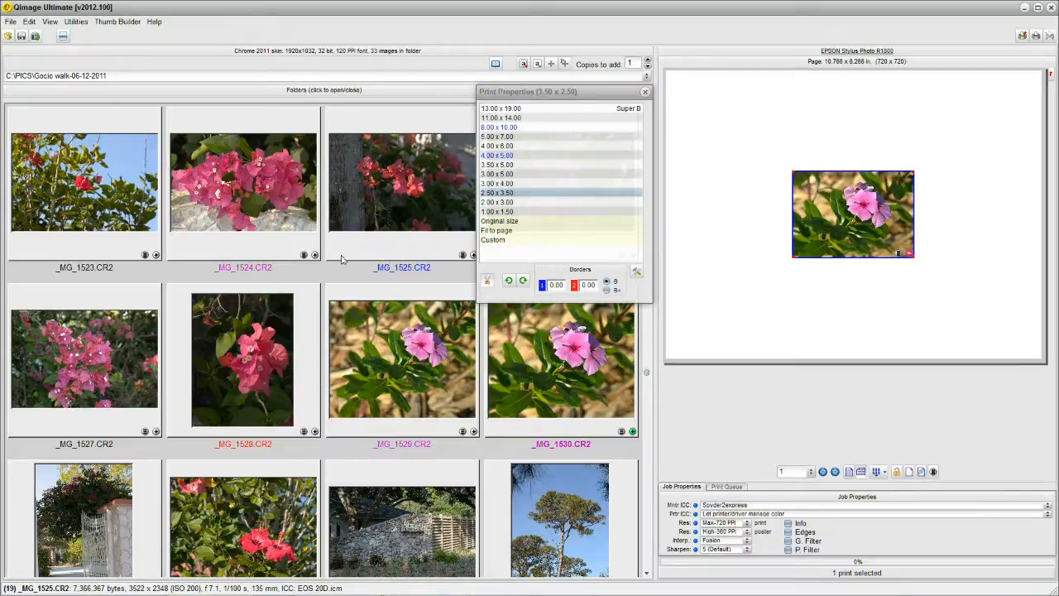
{"action": "left_click", "coordinate": [314, 256]}
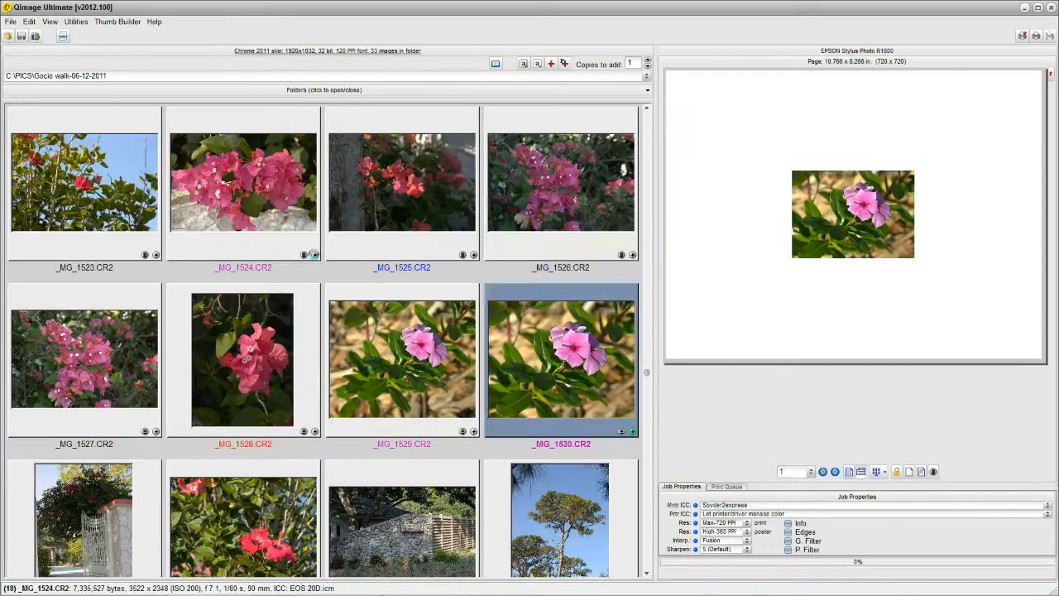
{"action": "left_click", "coordinate": [315, 256]}
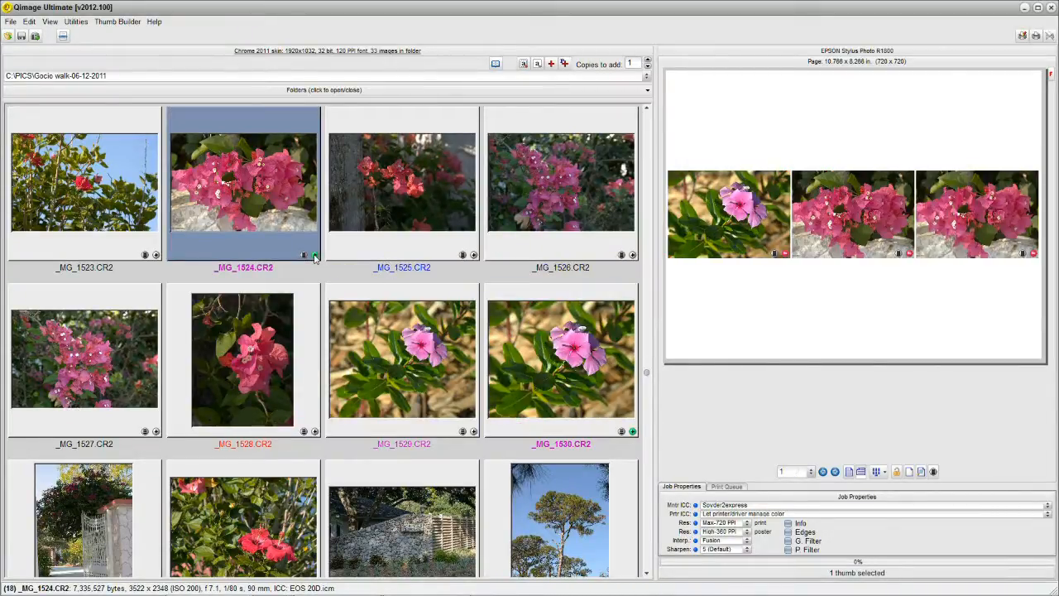
{"action": "left_click", "coordinate": [473, 431]}
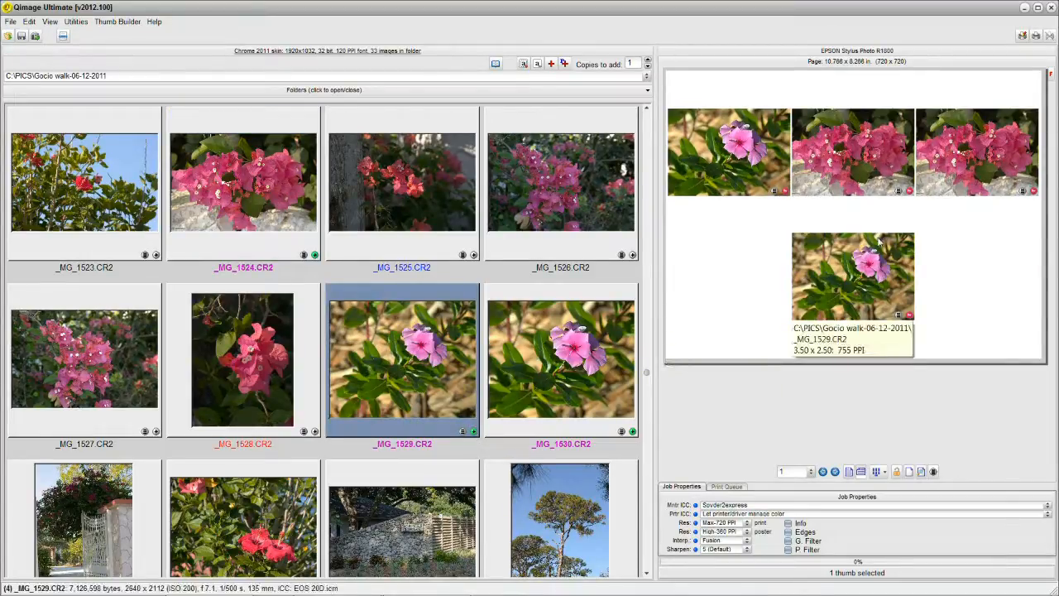
Resize both _MG_1524.CR2 prints on the page to 4.00 x 5.00 together.
{"action": "left_click", "coordinate": [897, 192]}
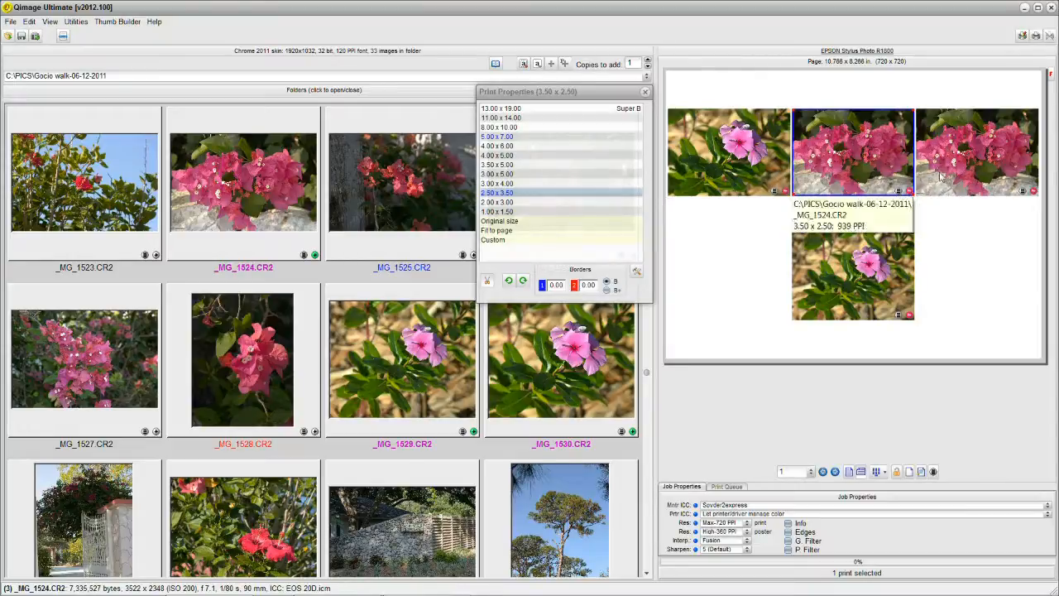
{"action": "left_click", "coordinate": [946, 171], "text": "ctrl"}
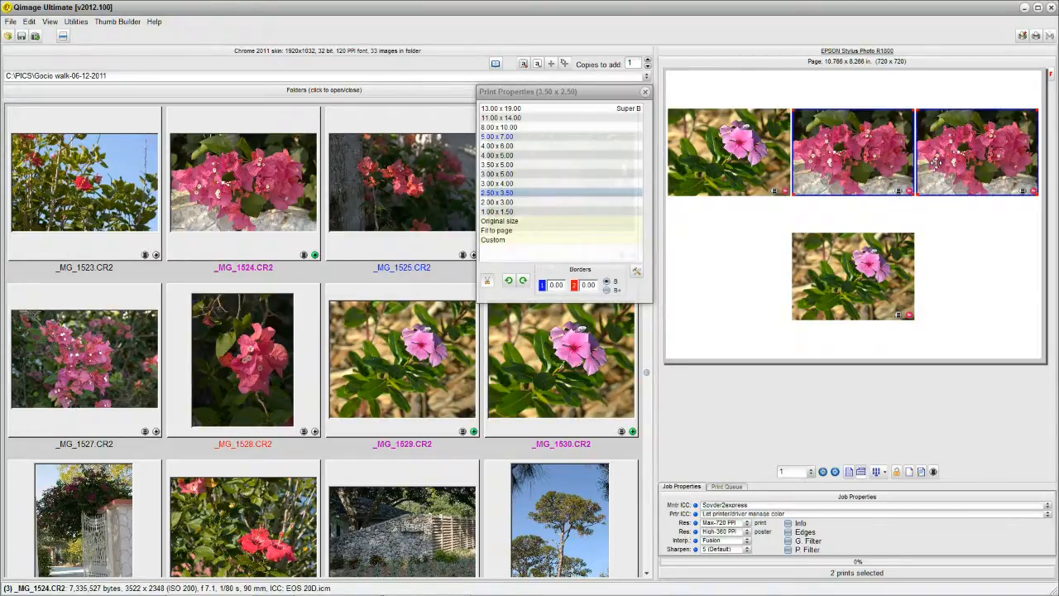
{"action": "left_click", "coordinate": [502, 156]}
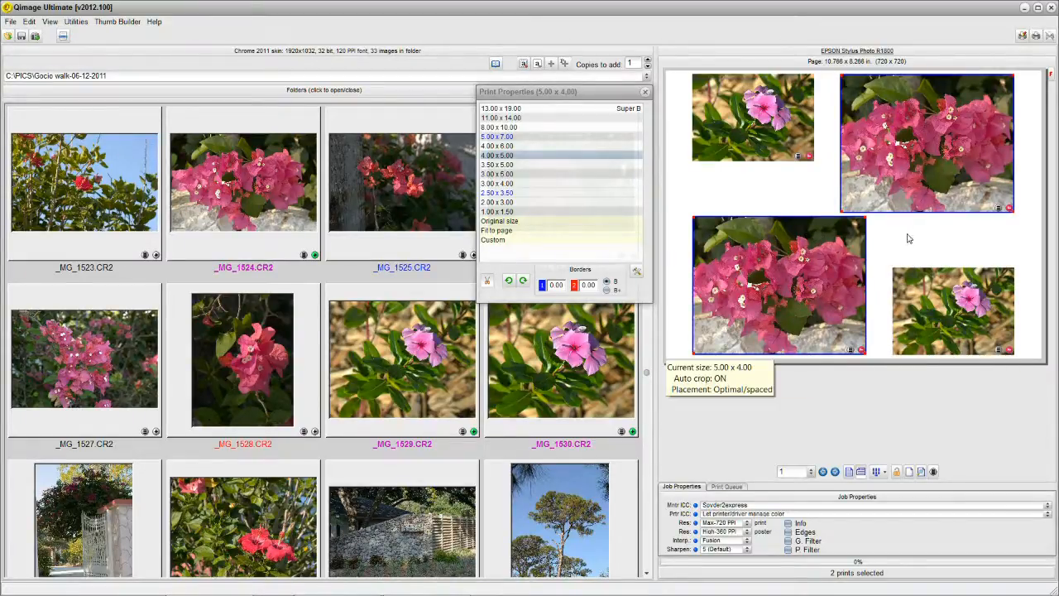
Clear all prints from the queue and dismiss the print properties.
{"action": "left_click", "coordinate": [873, 186]}
{"action": "right_click", "coordinate": [874, 186]}
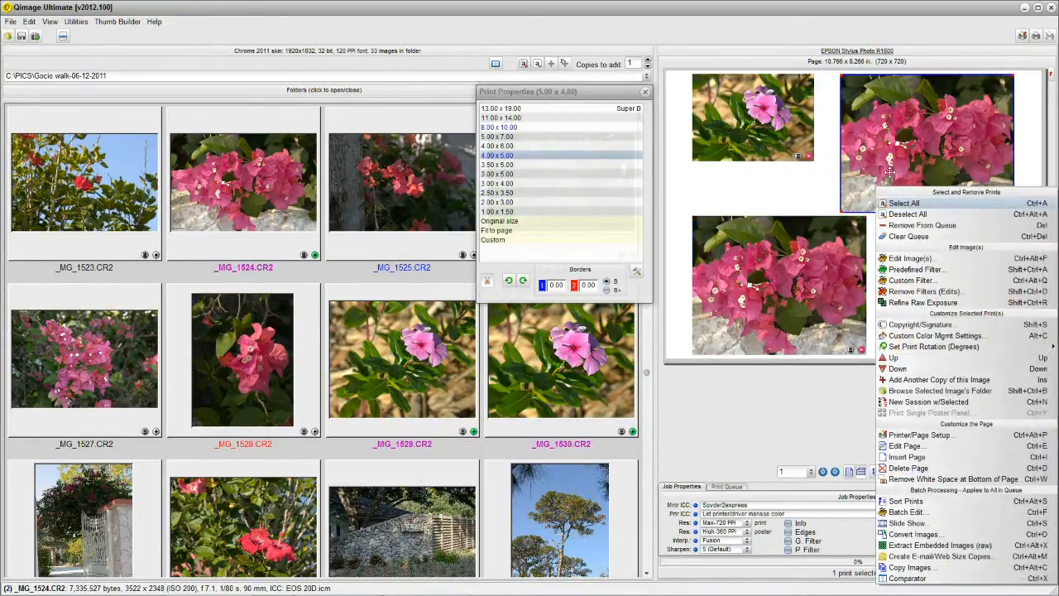
{"action": "left_click", "coordinate": [908, 237]}
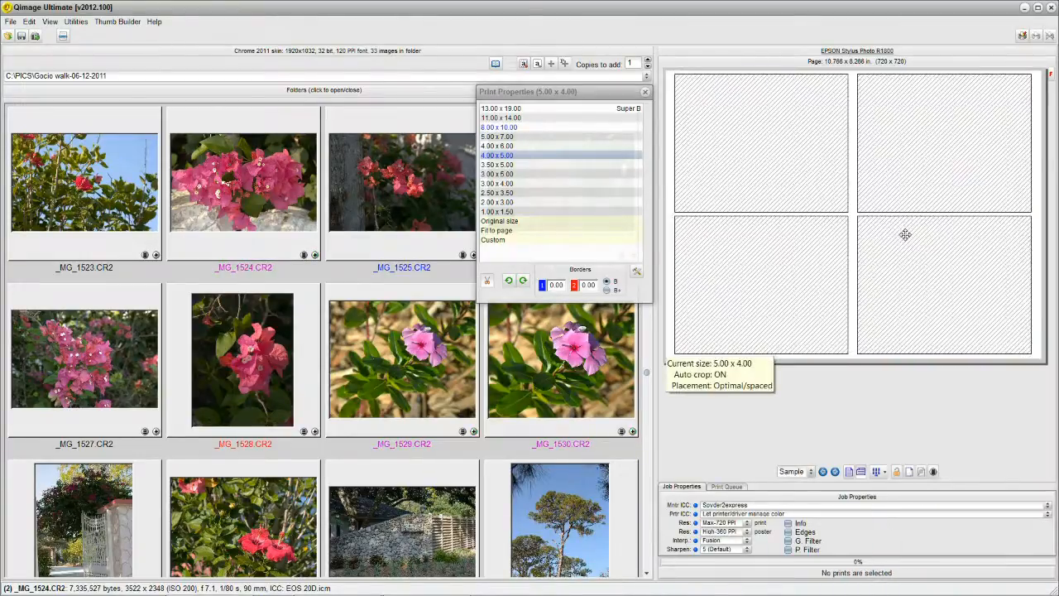
{"action": "left_click", "coordinate": [736, 408]}
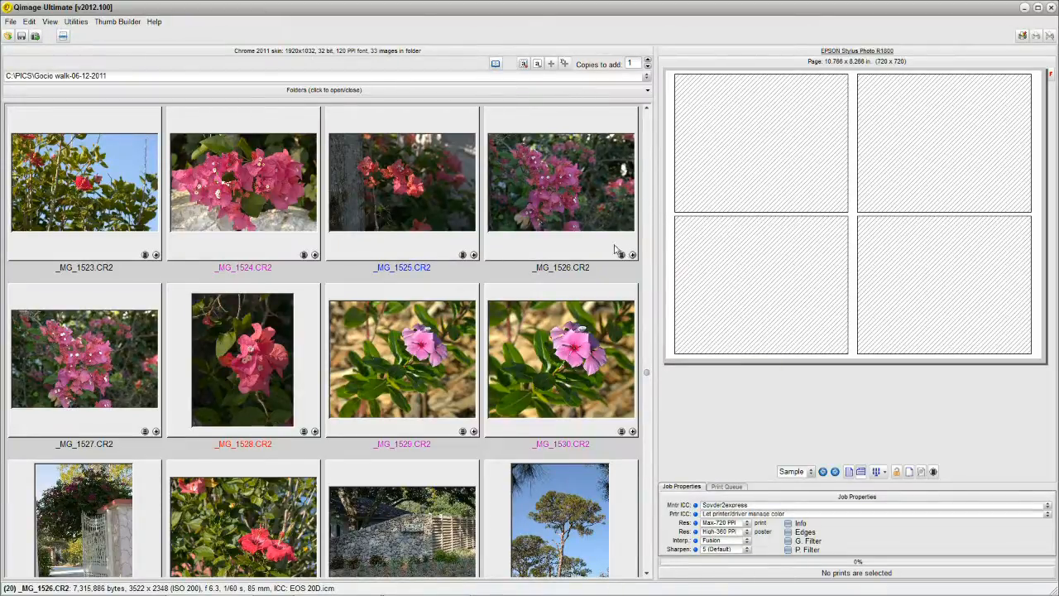
Add one print of _MG_1524.CR2 to the empty page at 8.00 x 10.00 and dismiss the print properties.
{"action": "left_click", "coordinate": [303, 255]}
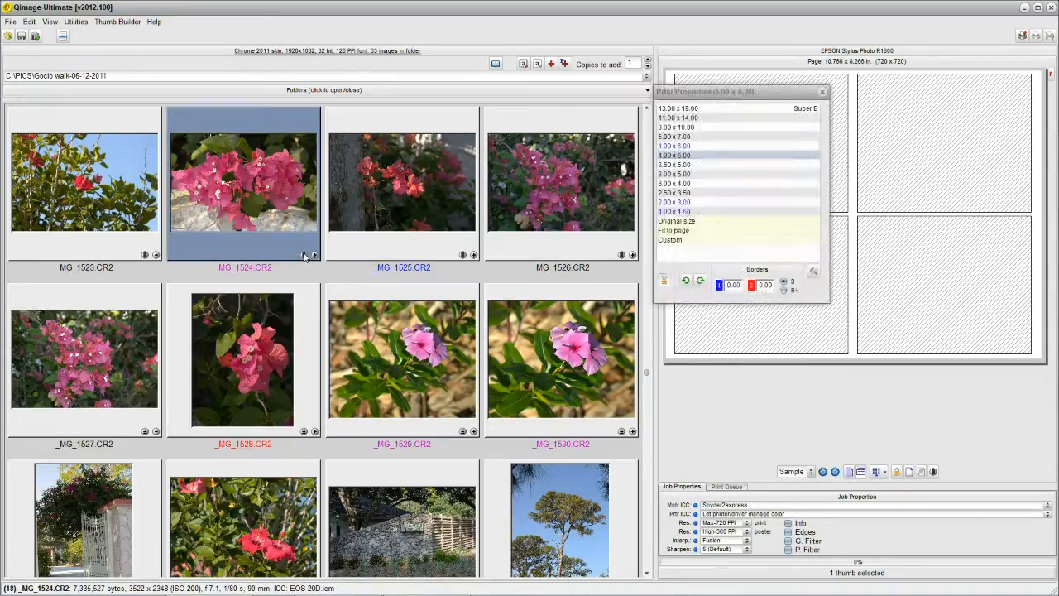
{"action": "left_click", "coordinate": [689, 127]}
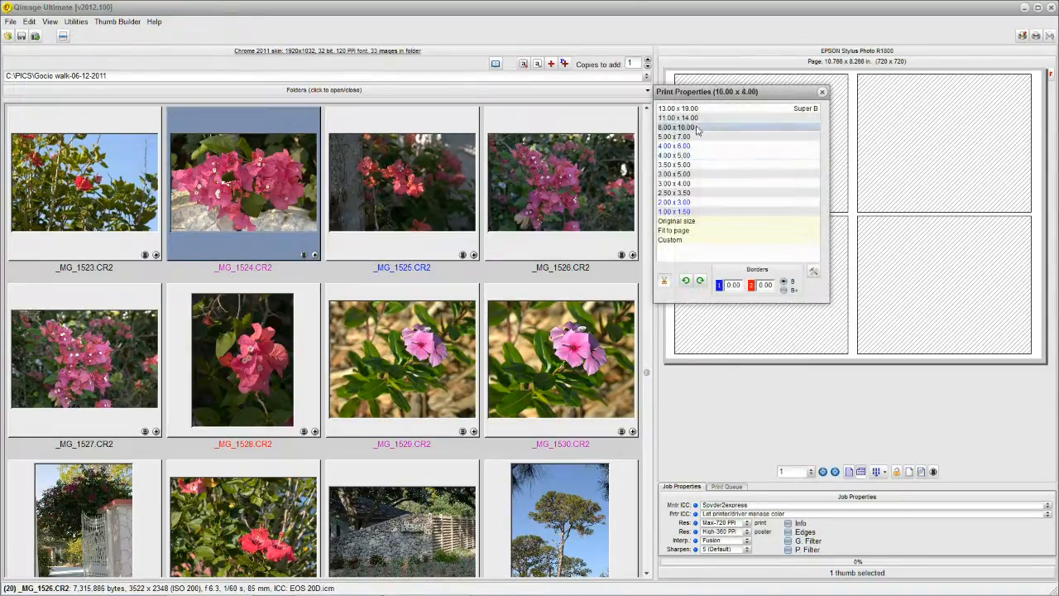
{"action": "left_click", "coordinate": [778, 425]}
{"action": "right_click", "coordinate": [779, 425]}
{"action": "left_click", "coordinate": [728, 419]}
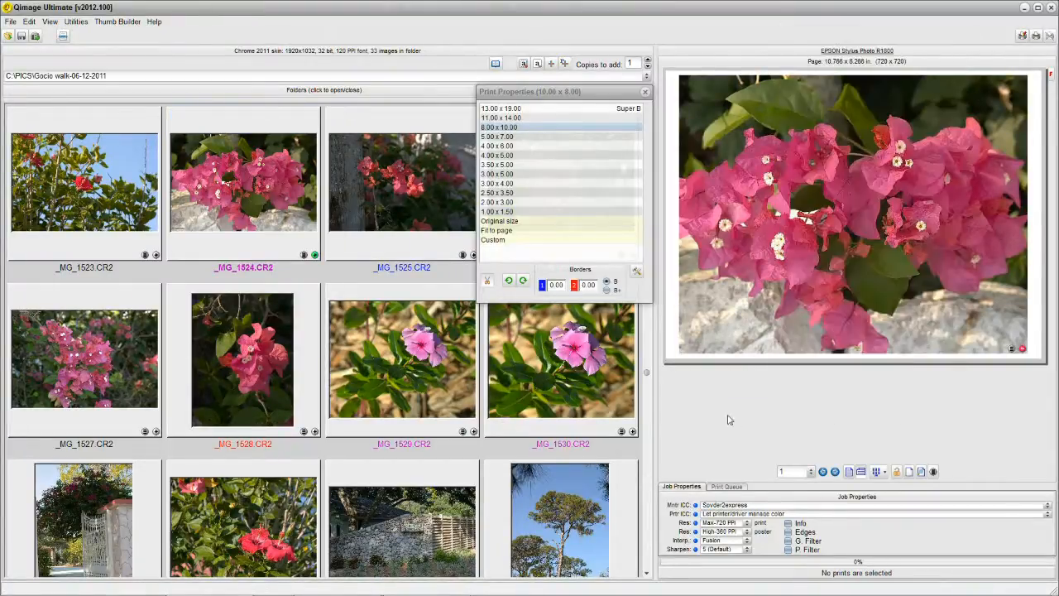
{"action": "left_click", "coordinate": [728, 420]}
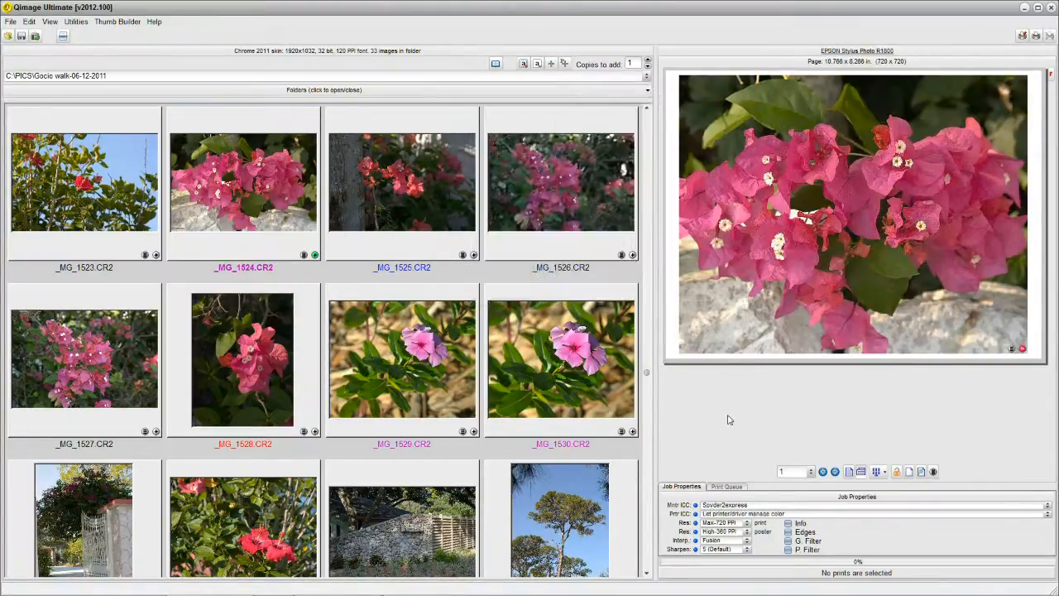
Open the print dialog to check the printer, print range and copies, and cancel it without printing.
{"action": "left_click", "coordinate": [1036, 37]}
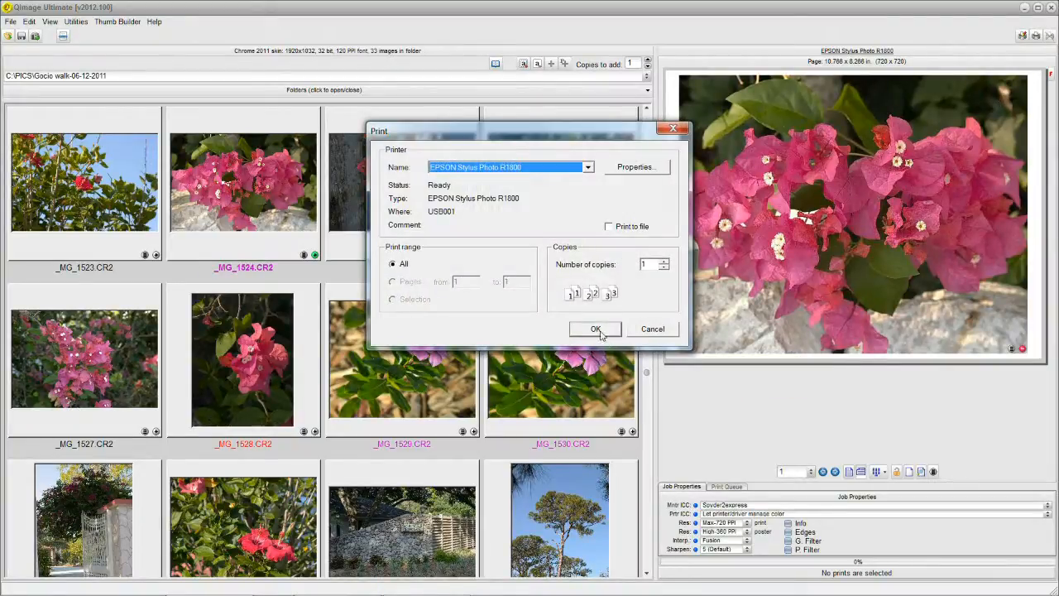
{"action": "left_click", "coordinate": [651, 333]}
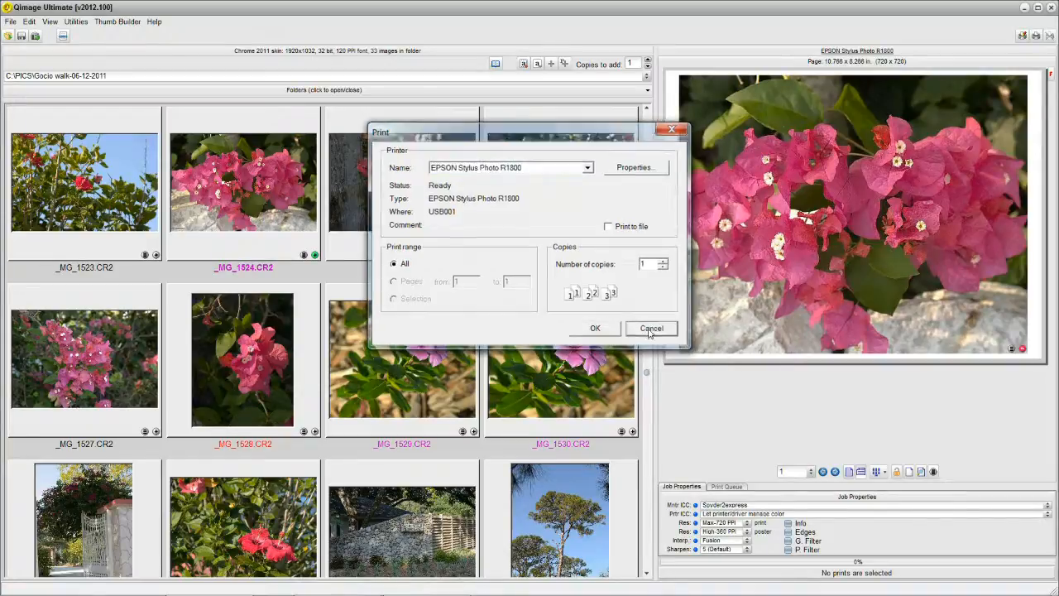